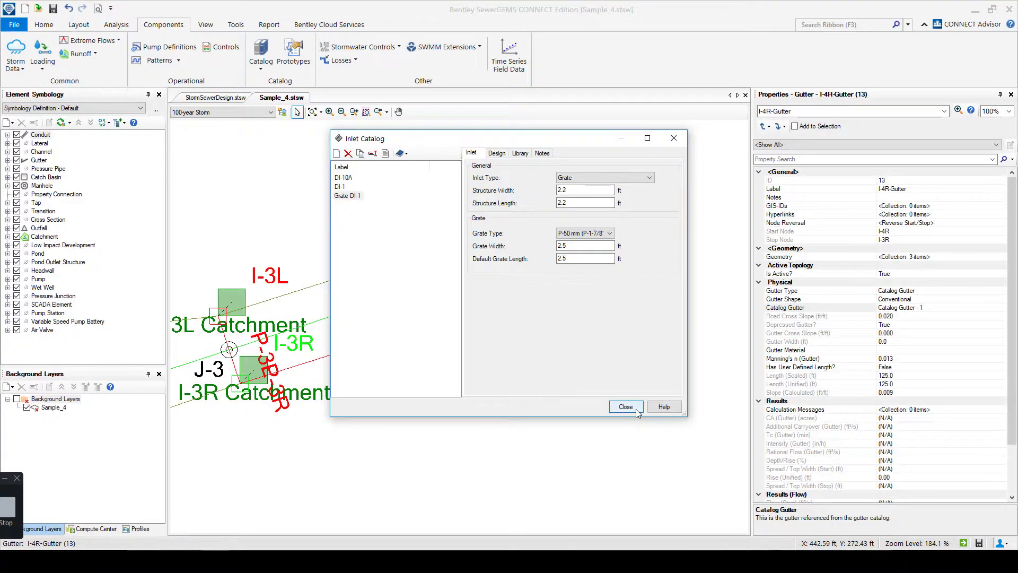
# Close the Inlet Catalog and review catch basin I-4L and its catchment.
pyautogui.click(635, 409)
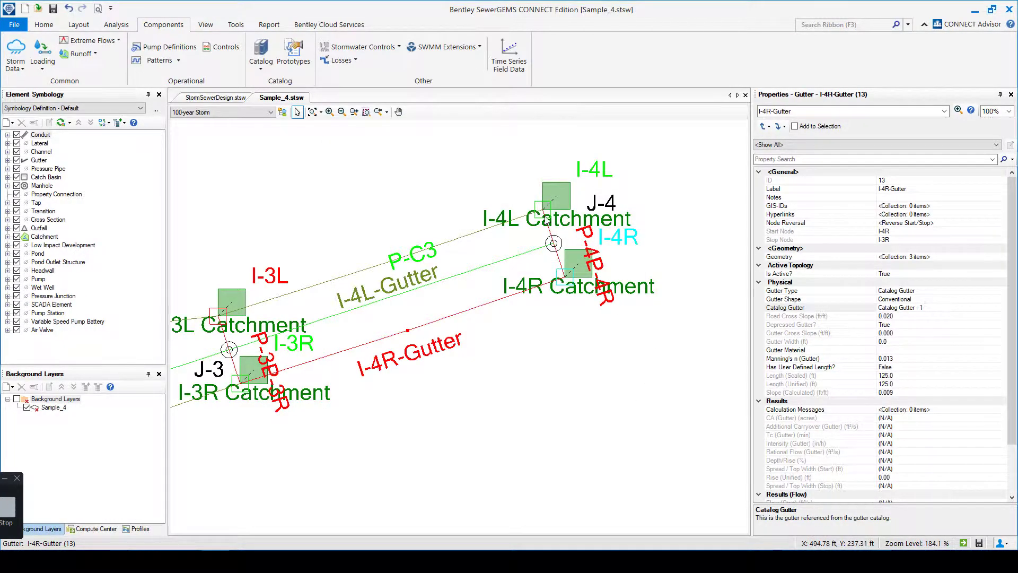
pyautogui.click(543, 208)
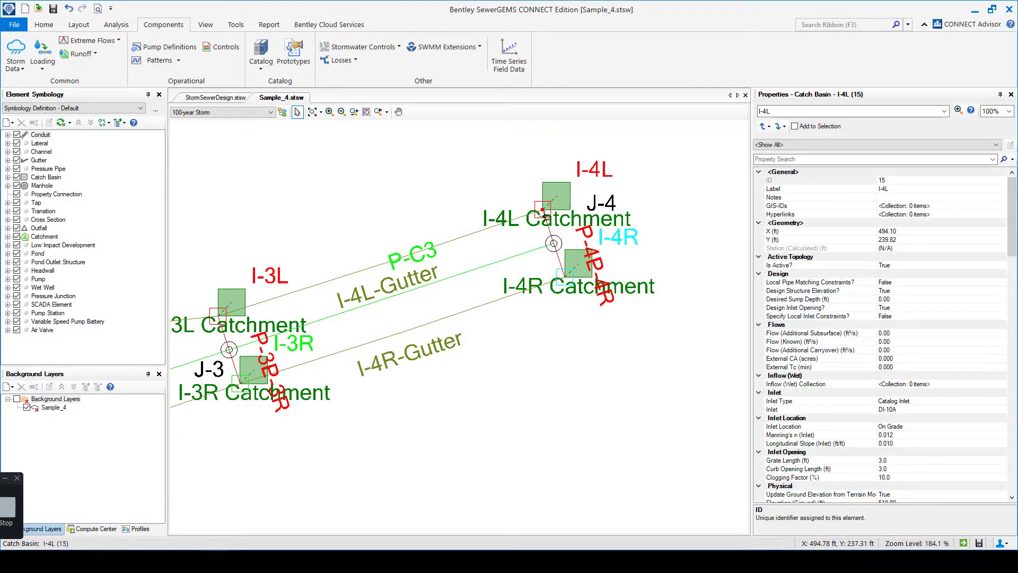
pyautogui.click(570, 190)
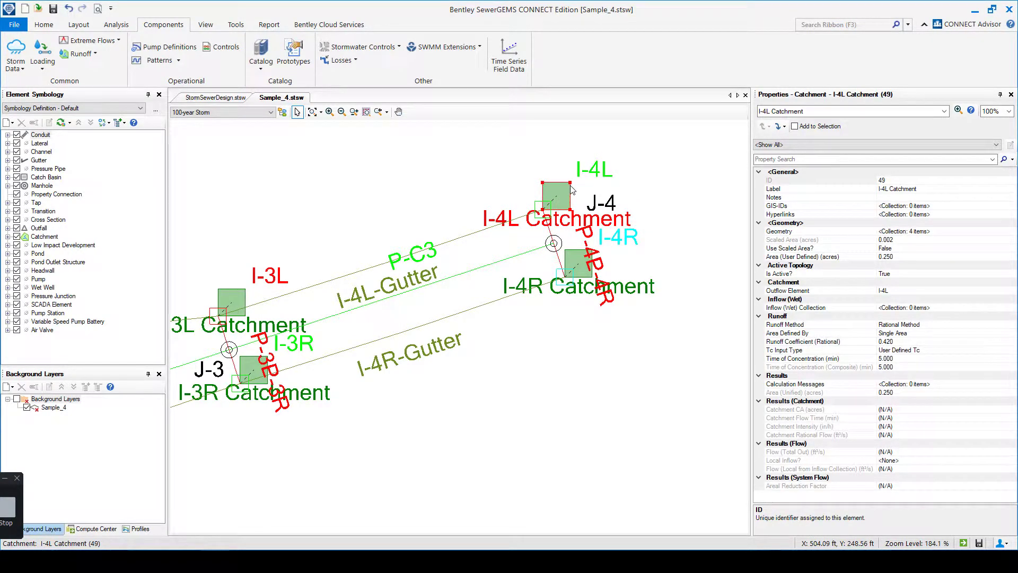
pyautogui.click(545, 214)
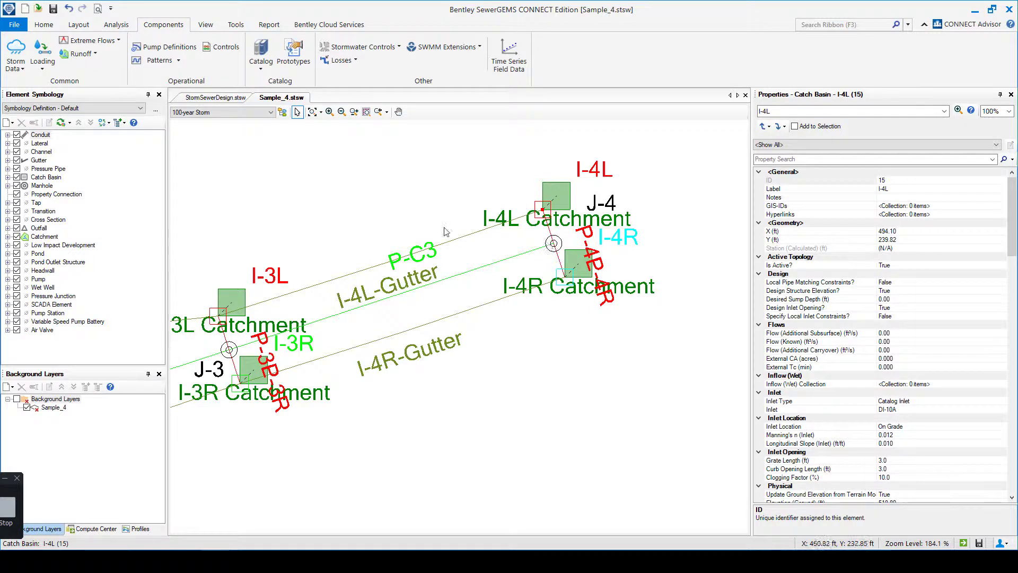
# Review the I-4L and I-4R gutters, manhole J-4 and conduit P-C3 (10-inch concrete, 125 ft).
pyautogui.click(457, 237)
pyautogui.click(480, 304)
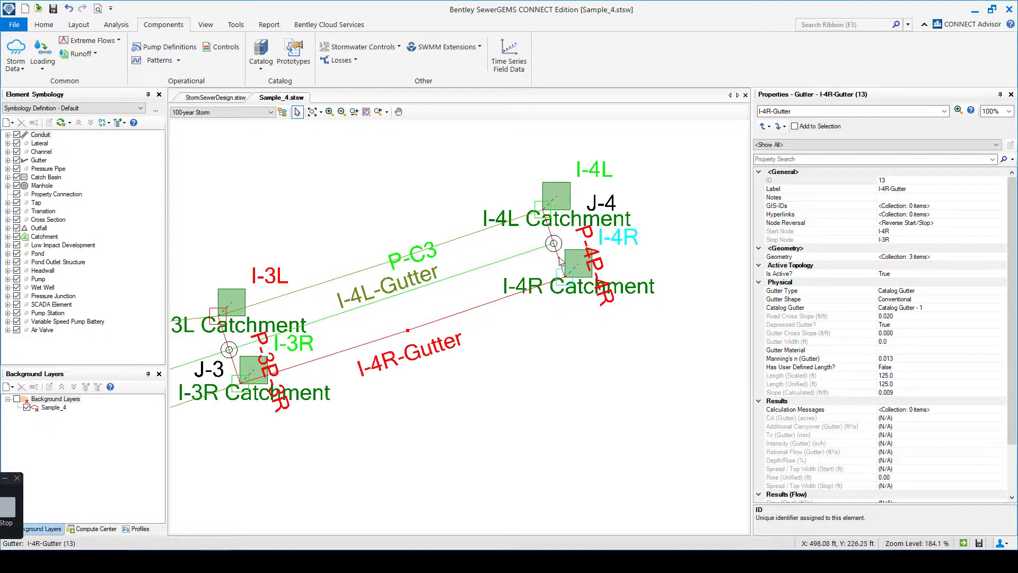
pyautogui.click(553, 243)
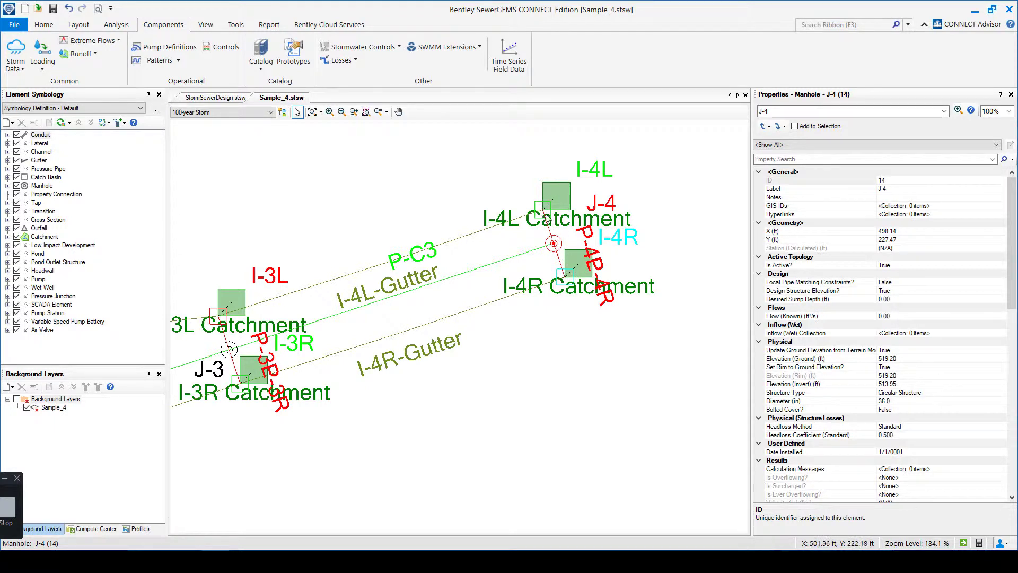
pyautogui.click(515, 256)
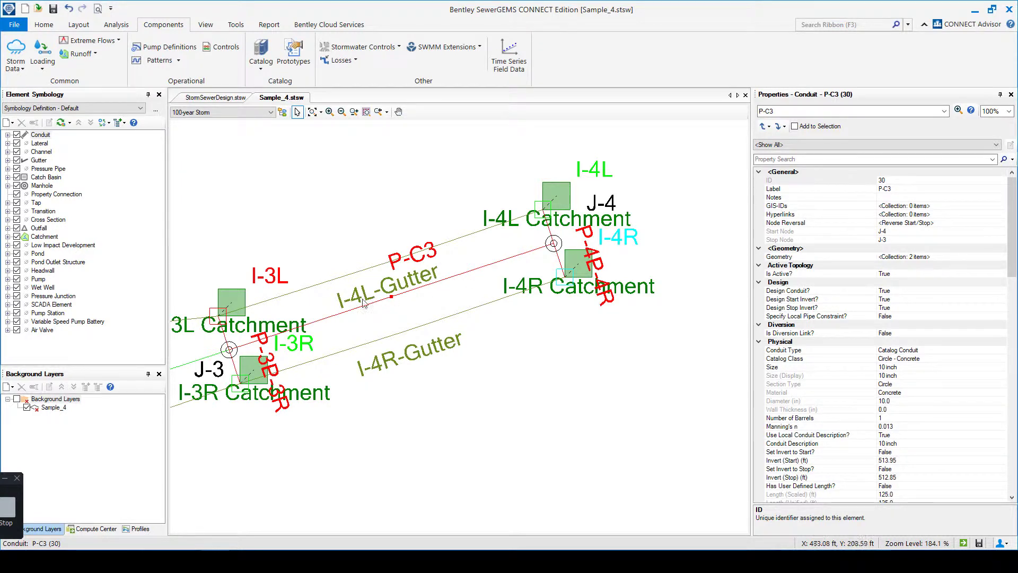
# Move the P-C3 label below its conduit.
pyautogui.moveTo(379, 336); pyautogui.dragTo(487, 316)
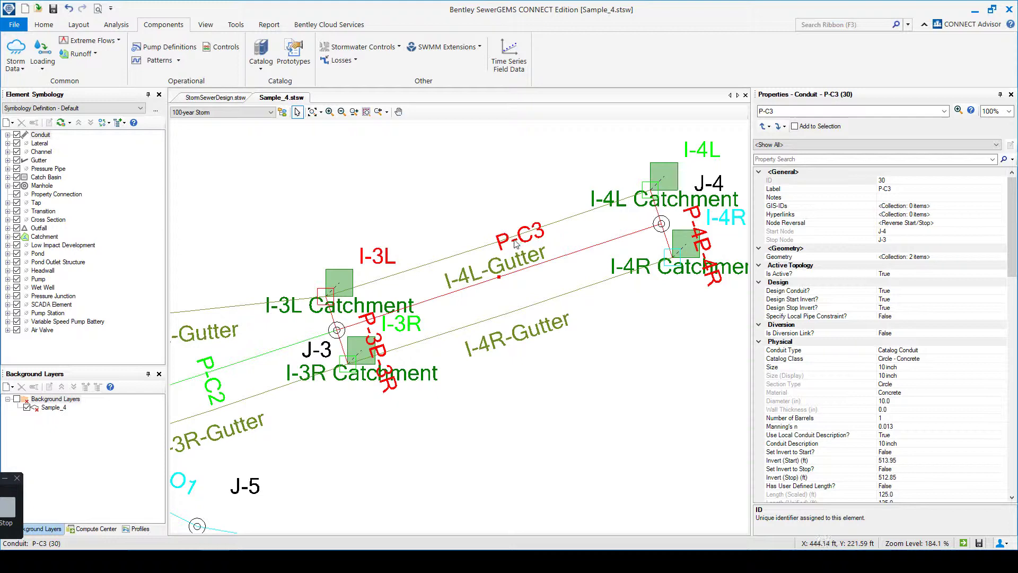
pyautogui.moveTo(519, 241); pyautogui.dragTo(483, 239)
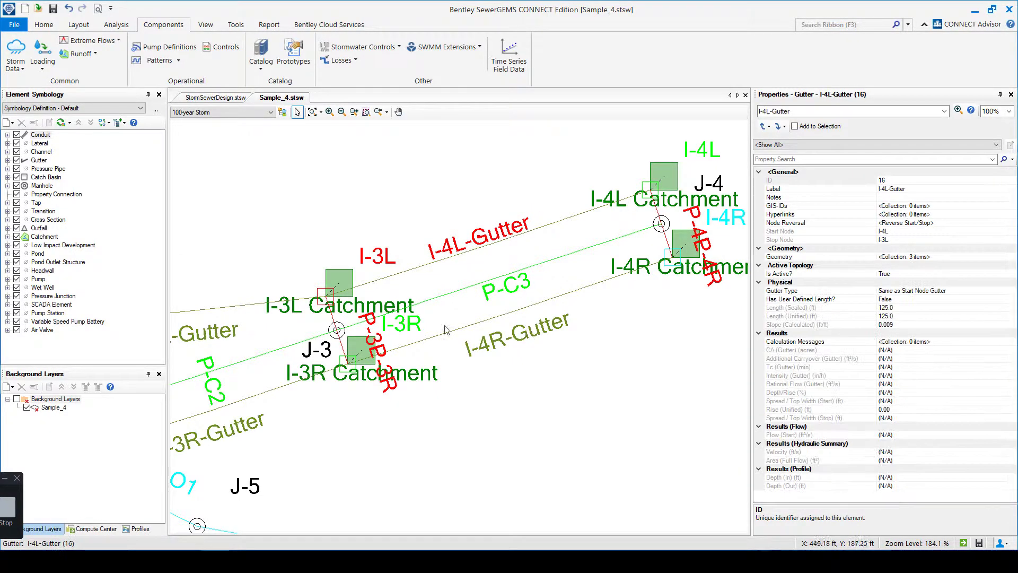
pyautogui.scroll(-4, 370, 331)
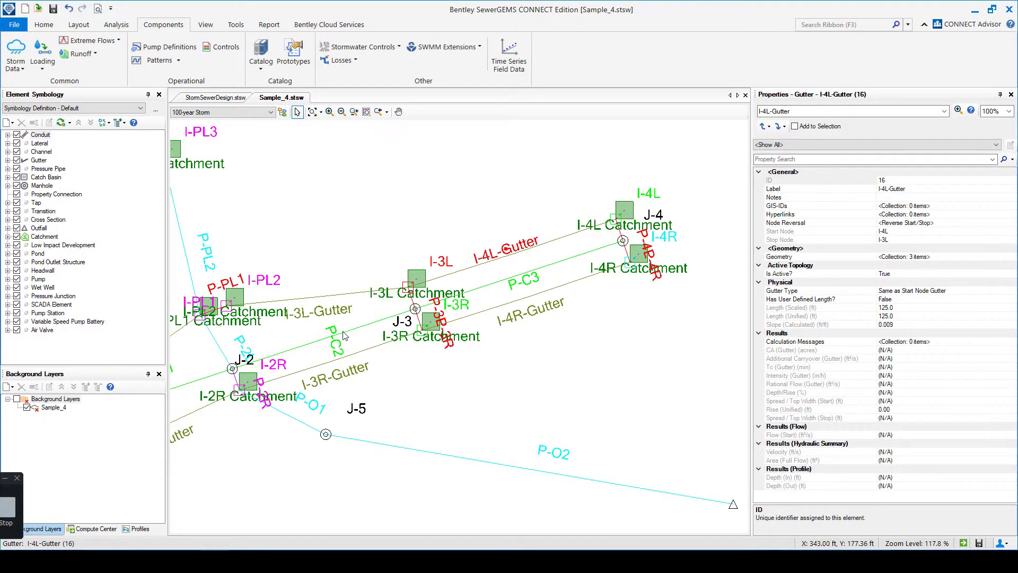
# Briefly show the background drawing around J-1 and J-2, hide it, and view I-1R-Gutter.
pyautogui.moveTo(350, 321); pyautogui.dragTo(410, 329)
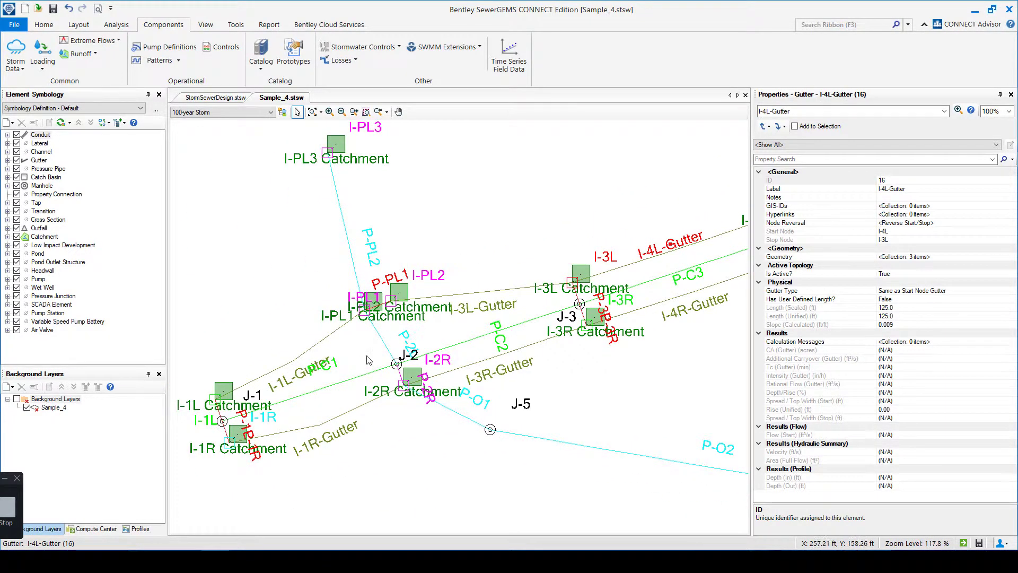
pyautogui.click(16, 399)
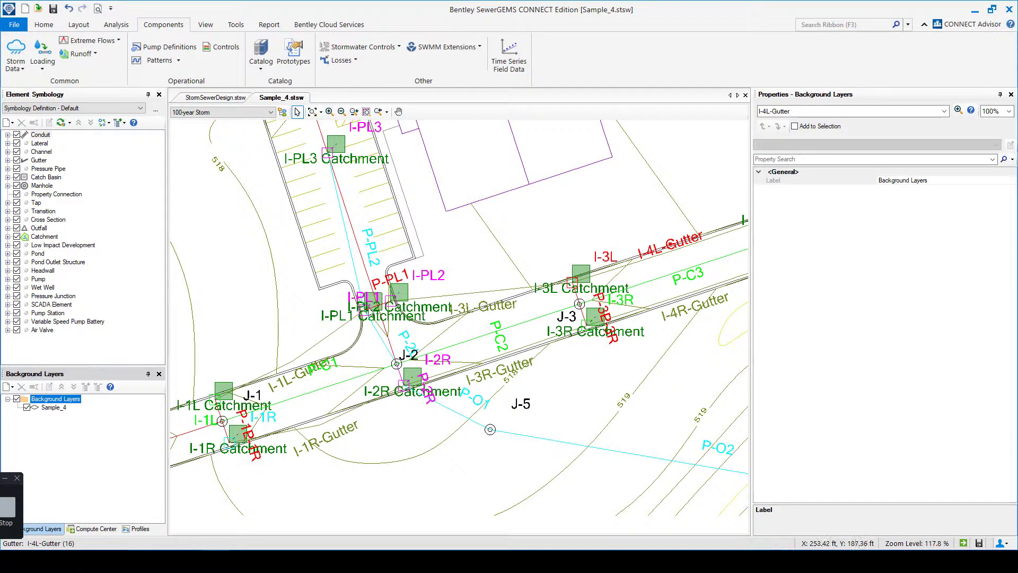
pyautogui.scroll(4, 366, 316)
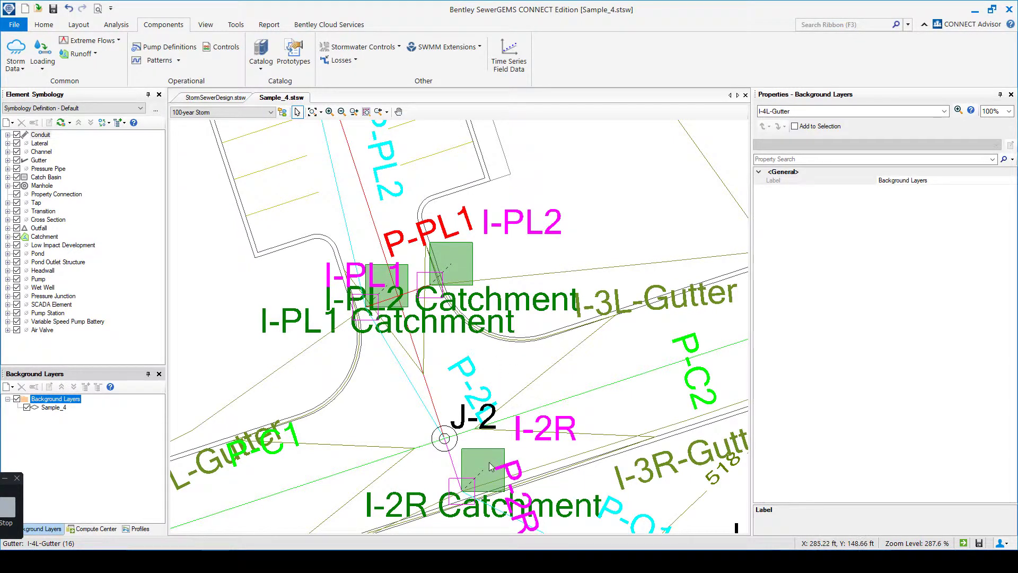
pyautogui.scroll(-4, 488, 461)
pyautogui.moveTo(487, 457); pyautogui.dragTo(536, 414)
pyautogui.scroll(2, 455, 414)
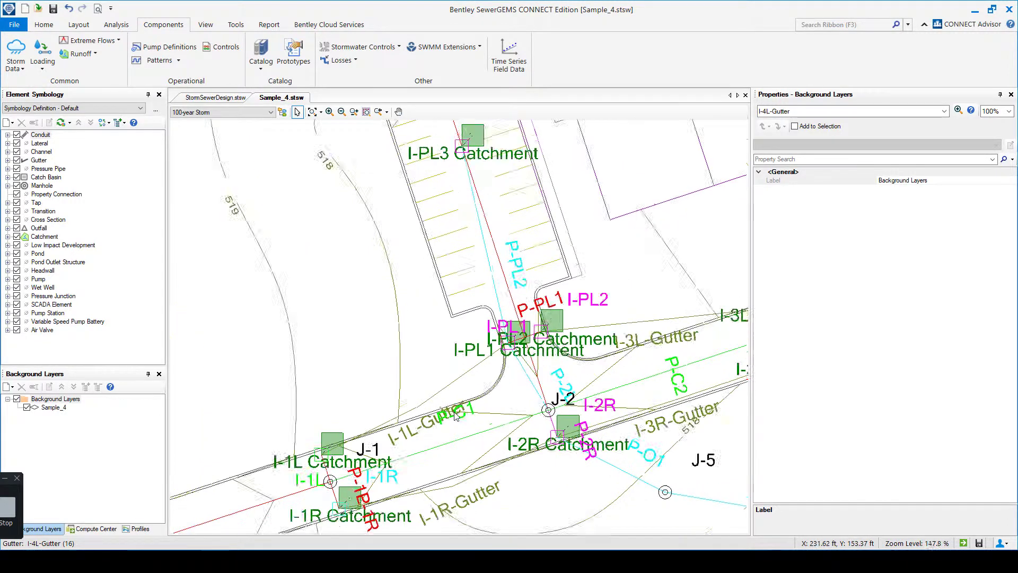
pyautogui.click(16, 398)
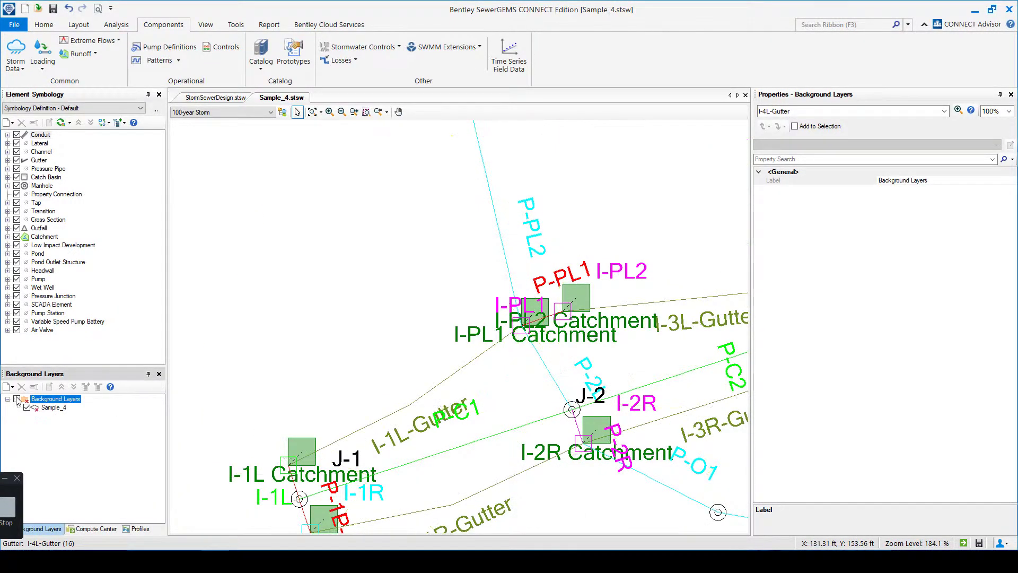
pyautogui.click(450, 508)
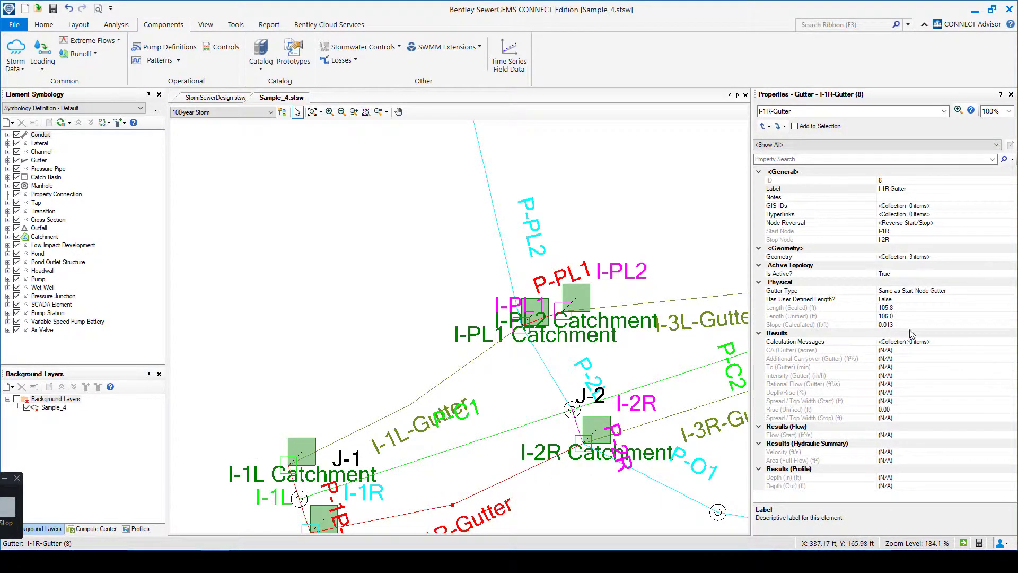
# Check catch basin I-1R's inlet type options and keep Catalog Inlet DI-10A.
pyautogui.moveTo(481, 455); pyautogui.dragTo(495, 379)
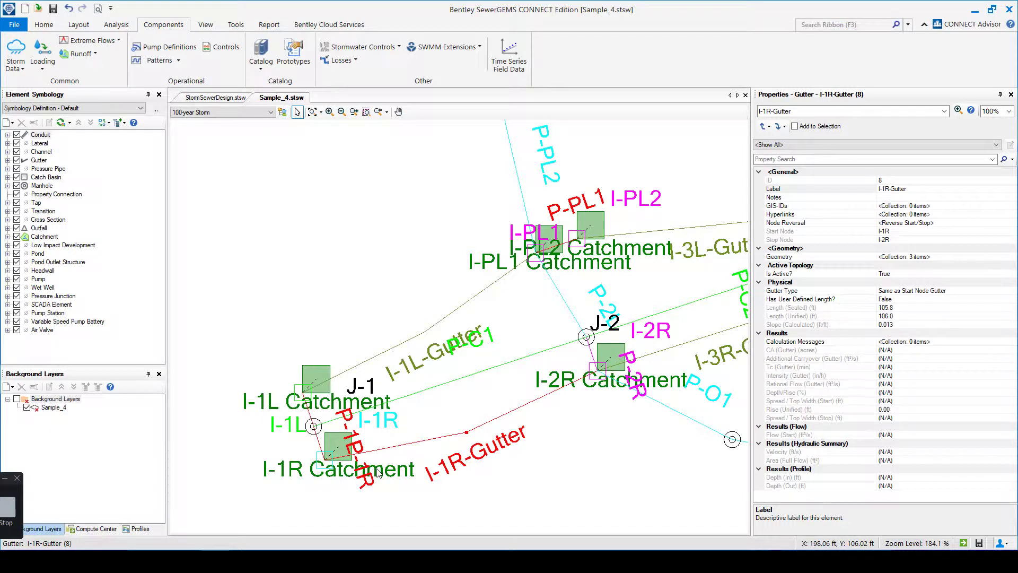
pyautogui.click(325, 457)
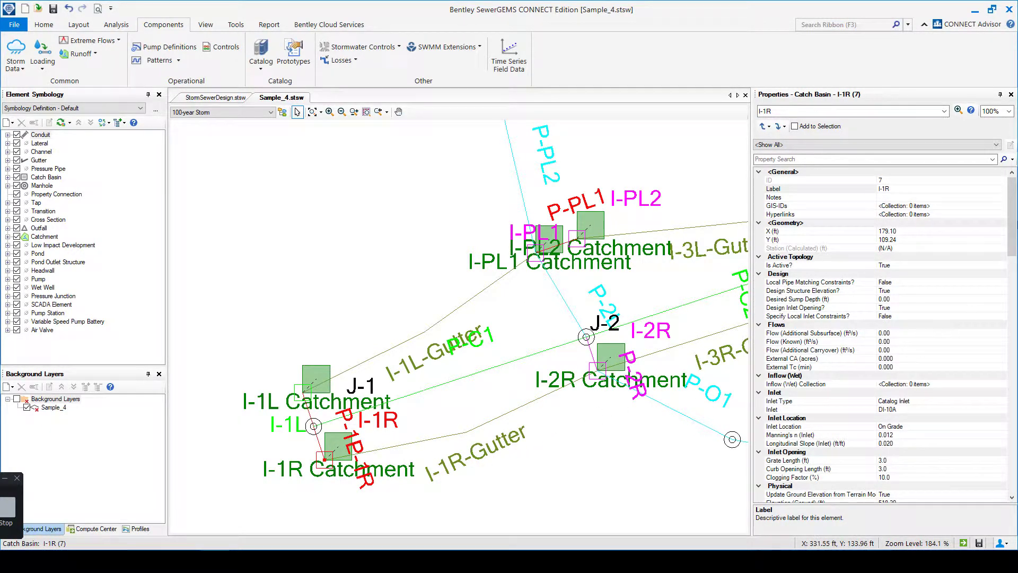
pyautogui.moveTo(1014, 212); pyautogui.dragTo(1012, 237)
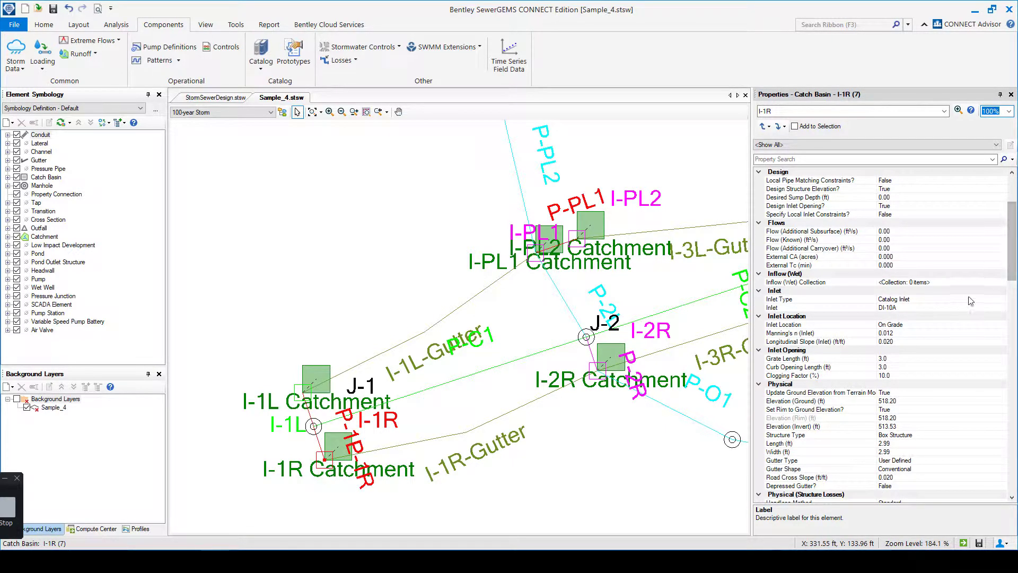
pyautogui.click(1004, 299)
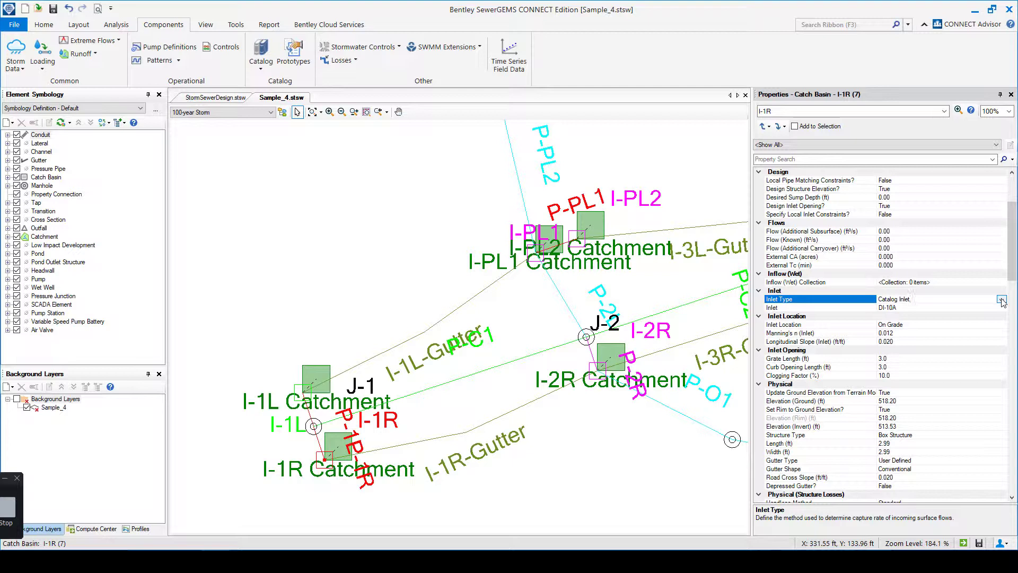
pyautogui.click(1001, 299)
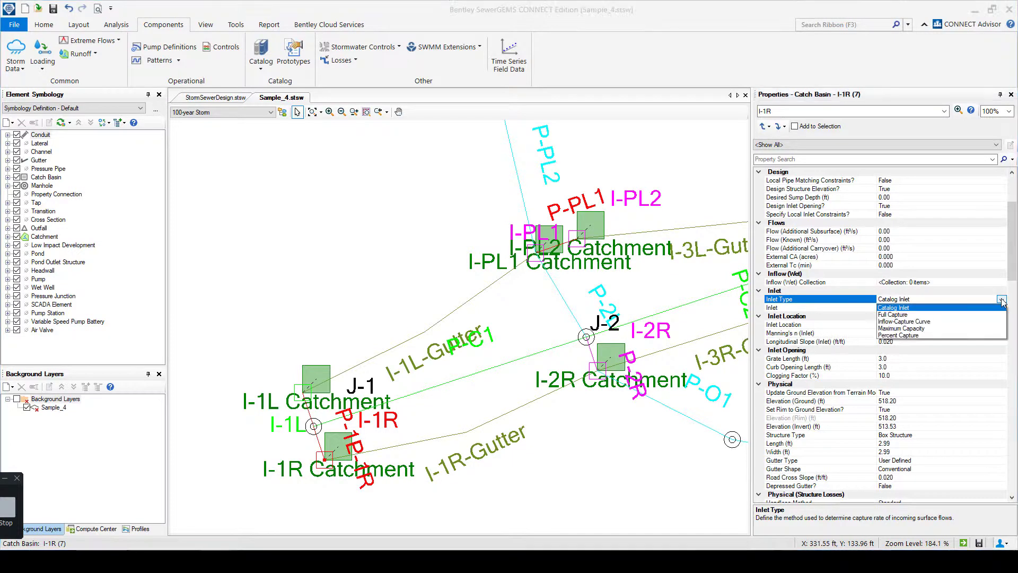
pyautogui.click(937, 308)
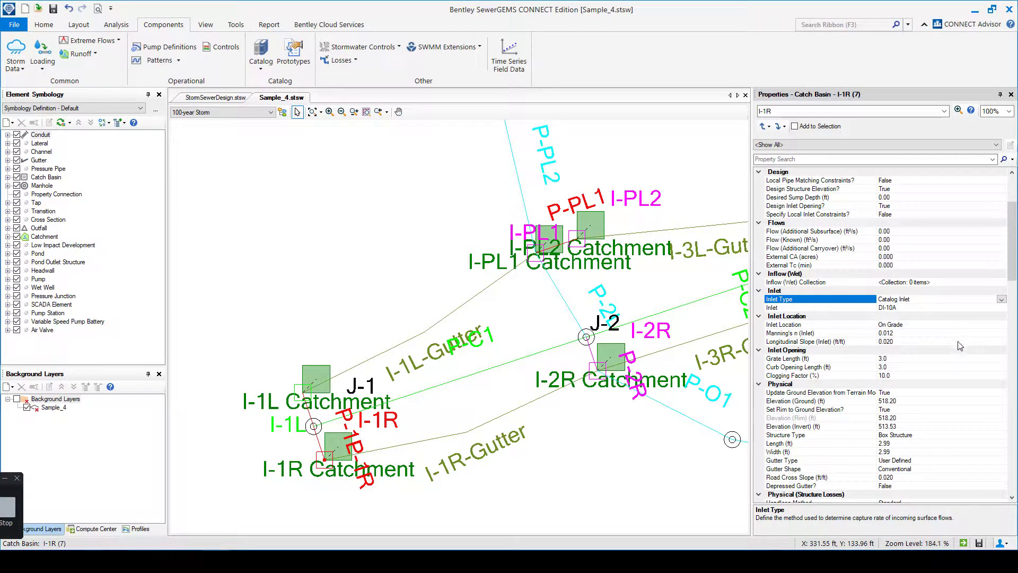
pyautogui.click(261, 63)
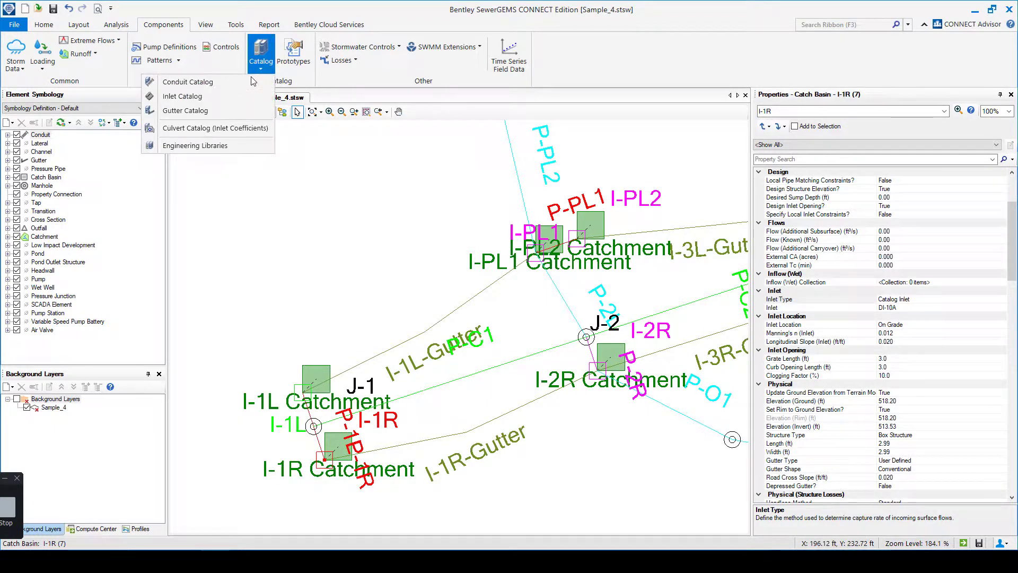
pyautogui.click(193, 97)
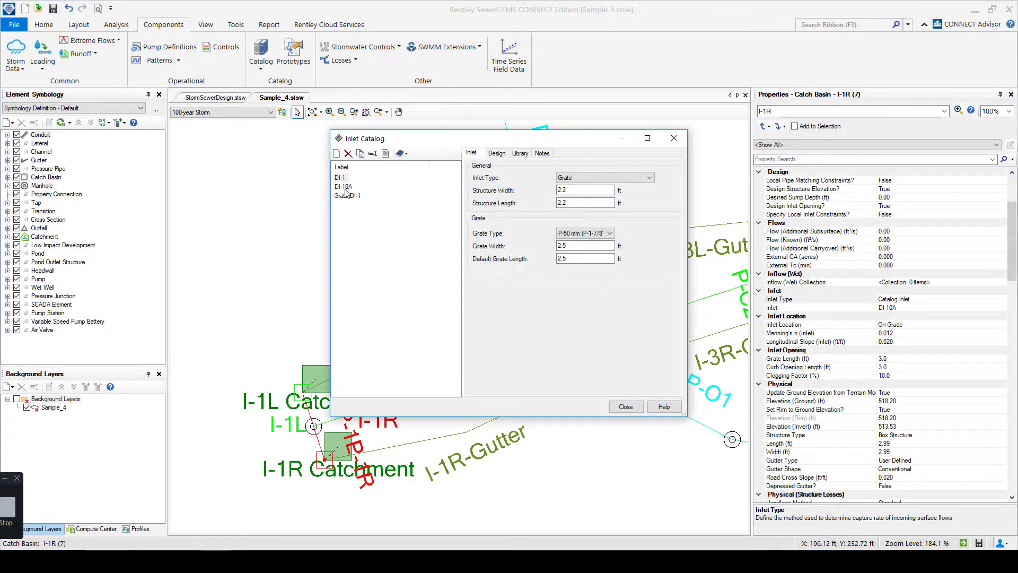
pyautogui.click(343, 187)
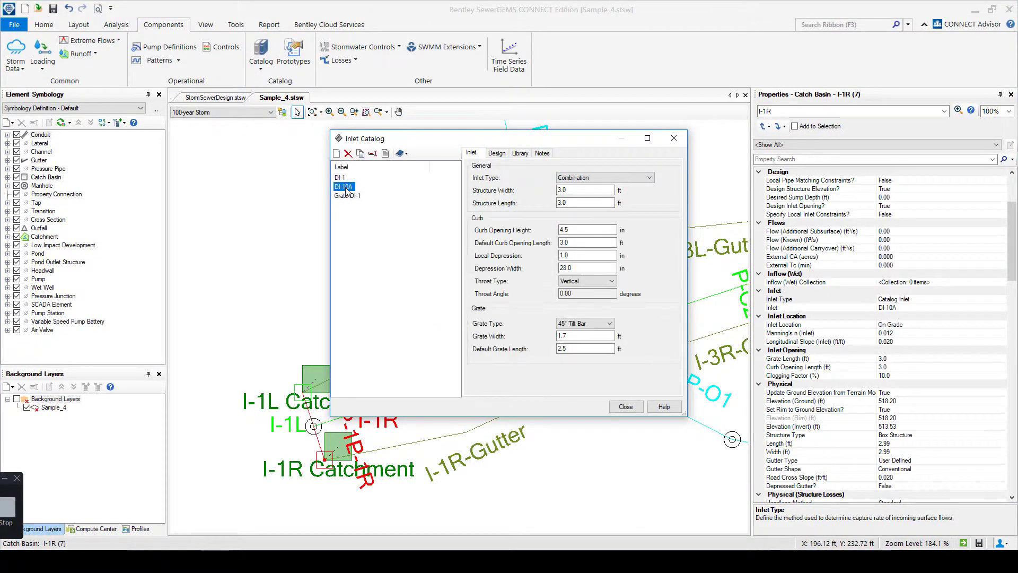
pyautogui.click(625, 408)
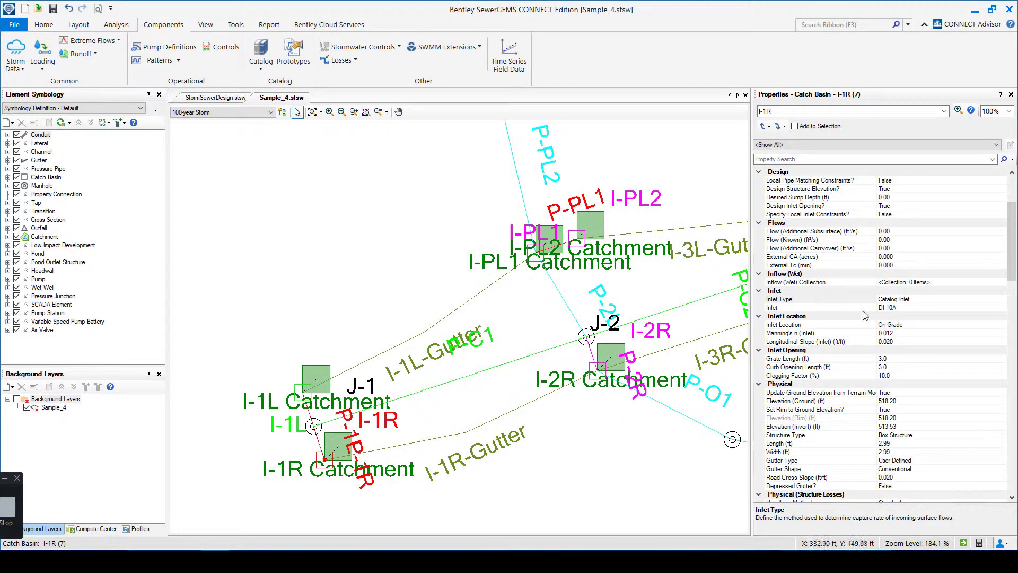
# Check I-1R's inlet location, then view catch basins I-4R, I-2R and the Outlet outfall.
pyautogui.moveTo(1012, 273); pyautogui.dragTo(1011, 282)
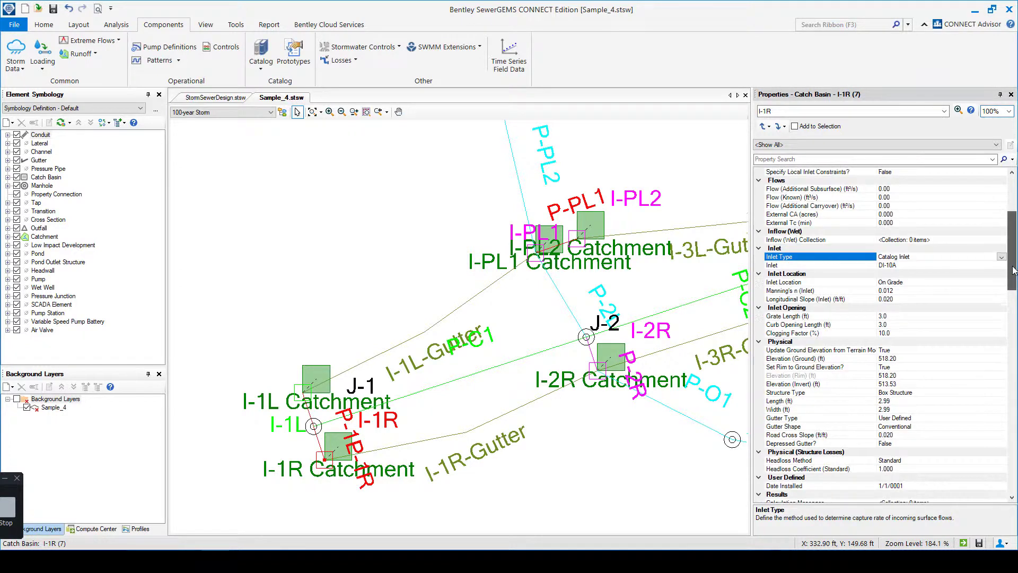
pyautogui.click(940, 282)
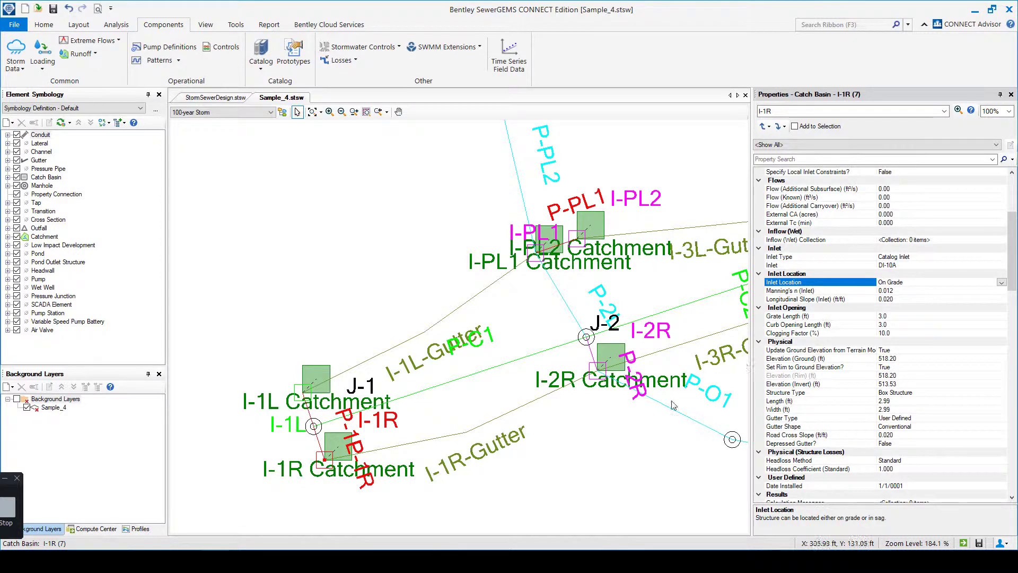
pyautogui.scroll(-5, 604, 371)
pyautogui.scroll(-2, 604, 371)
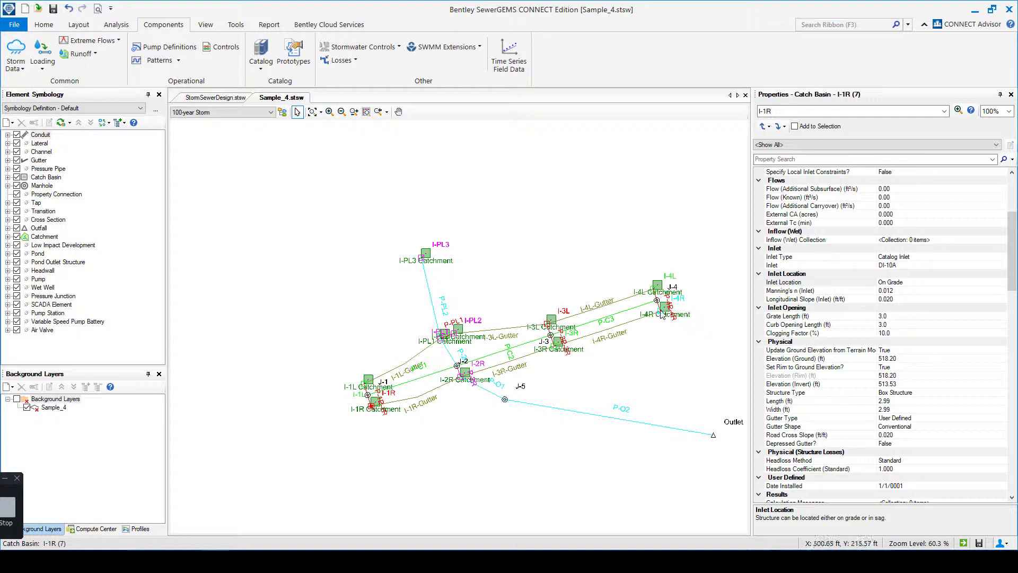
pyautogui.click(663, 307)
pyautogui.click(459, 380)
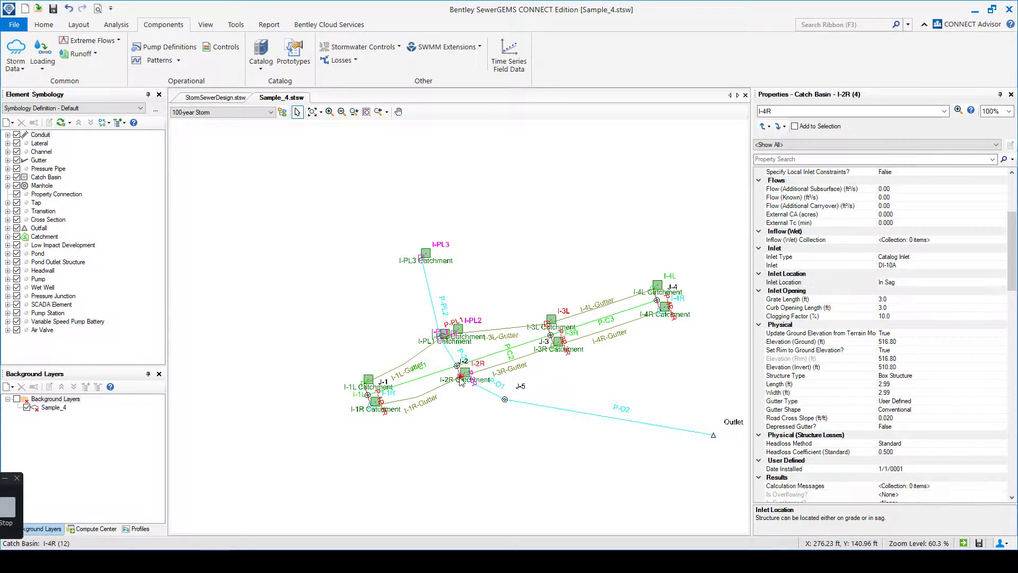
pyautogui.click(714, 435)
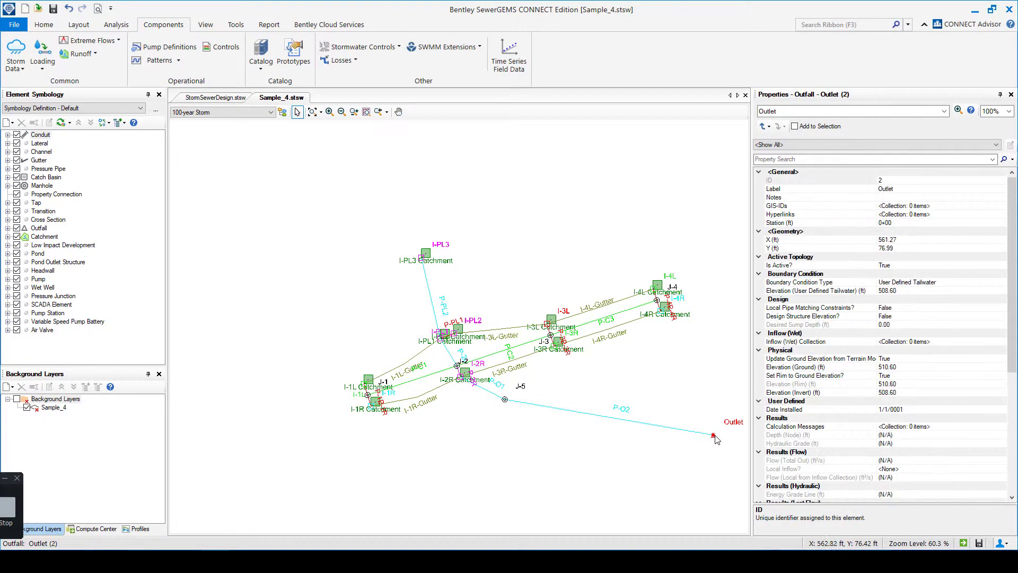
# Compare I-1R, I-PL3, I-PL1 and I-2R (DI-10A in sag, 516.80 ft ground elevation).
pyautogui.click(374, 403)
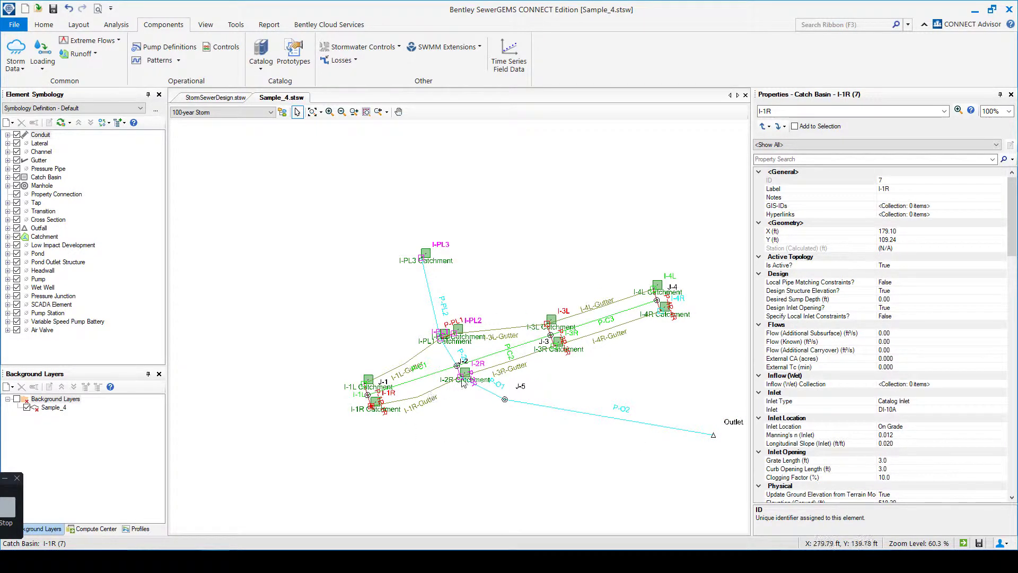
pyautogui.click(422, 258)
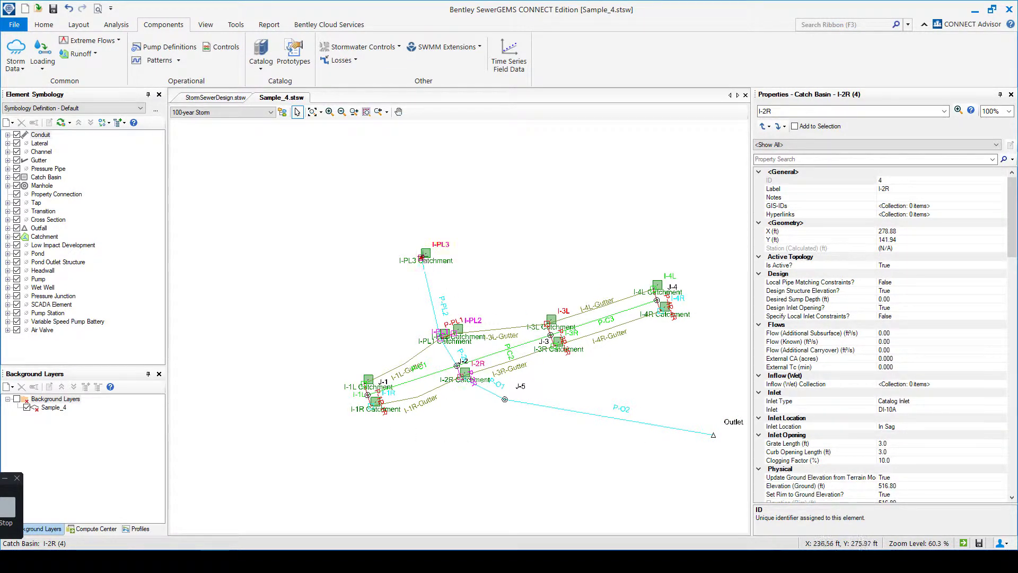
pyautogui.click(442, 335)
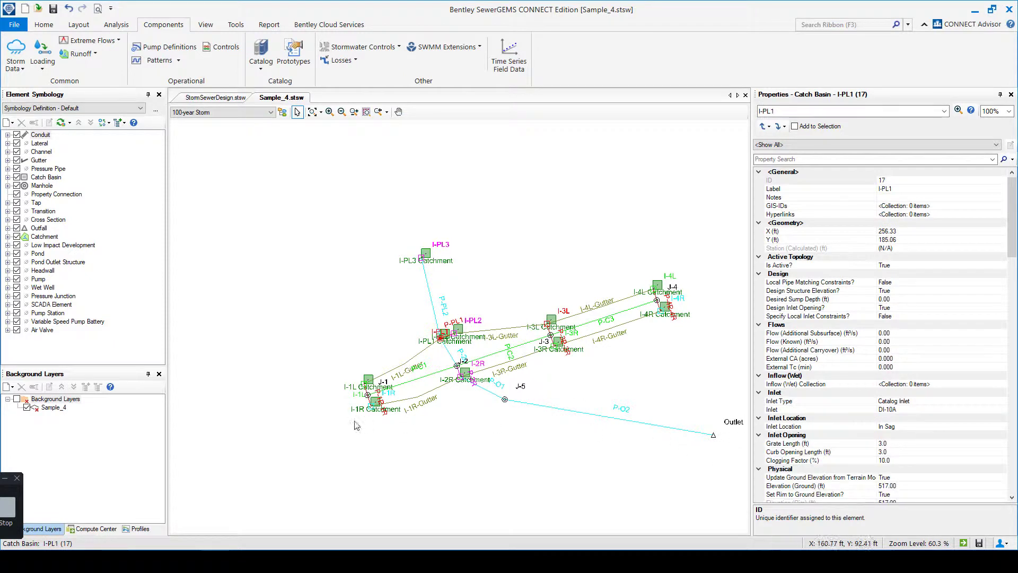
pyautogui.click(374, 403)
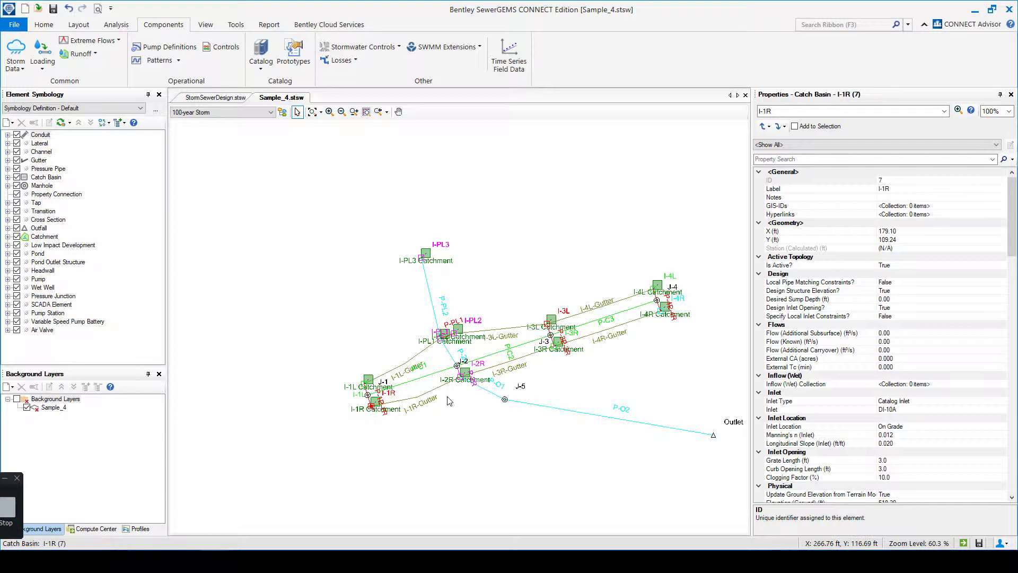
pyautogui.click(462, 380)
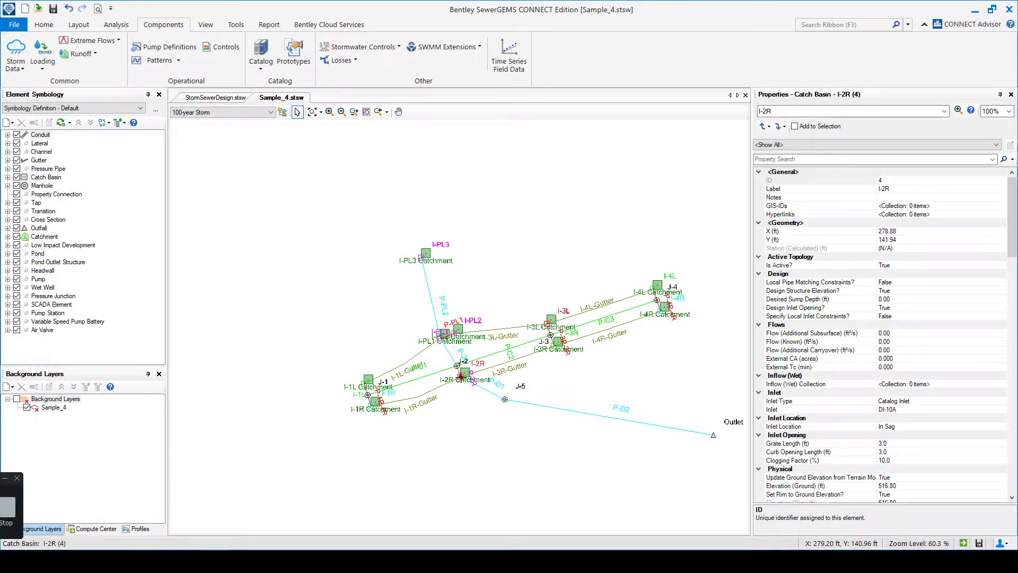
pyautogui.scroll(6, 463, 381)
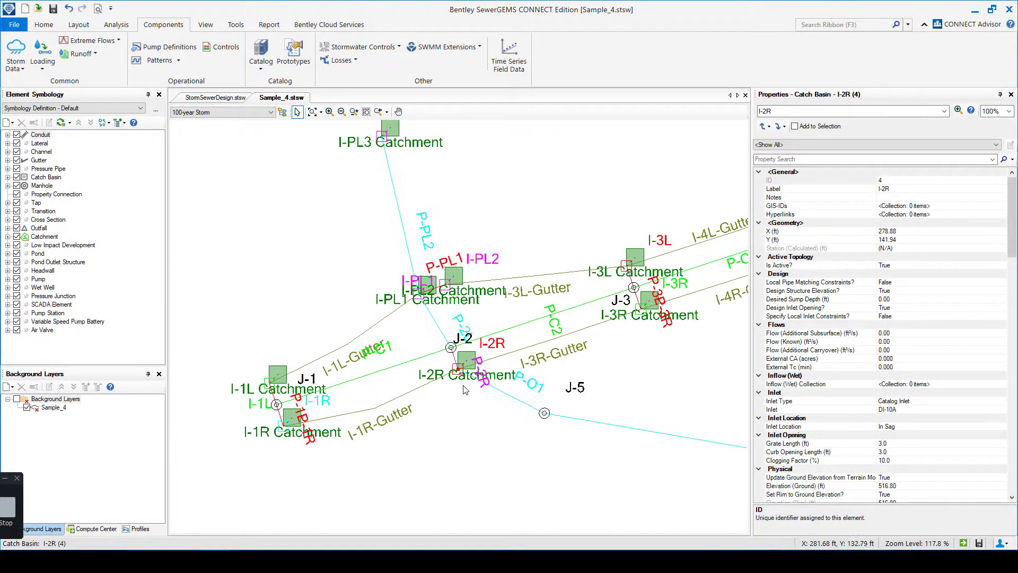
pyautogui.scroll(-1, 444, 373)
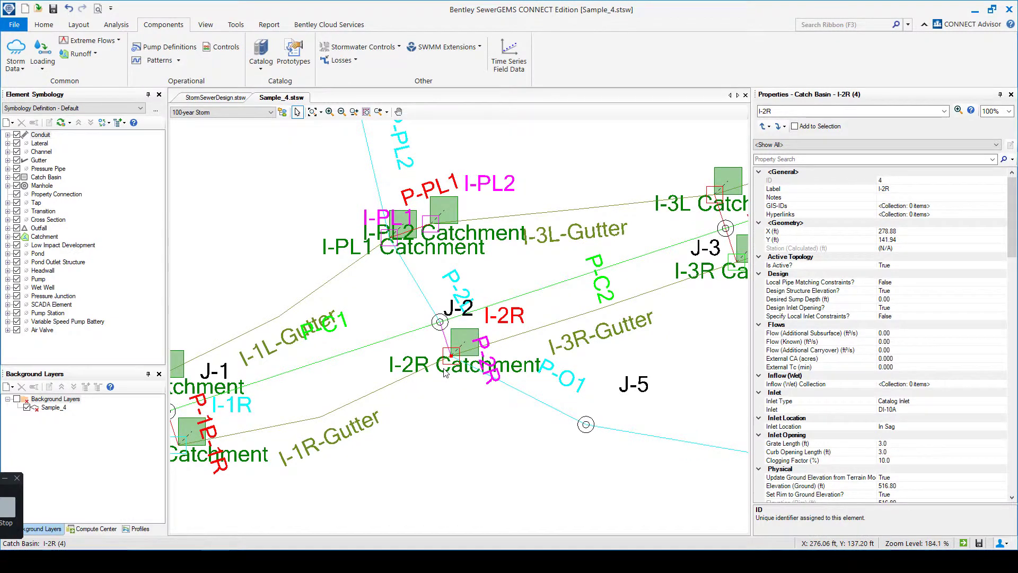
# Review I-1R's on-grade location and 0.020 longitudinal slope alongside the Stormwater Surface Terminology diagram.
pyautogui.scroll(-2, 468, 394)
pyautogui.scroll(1, 313, 418)
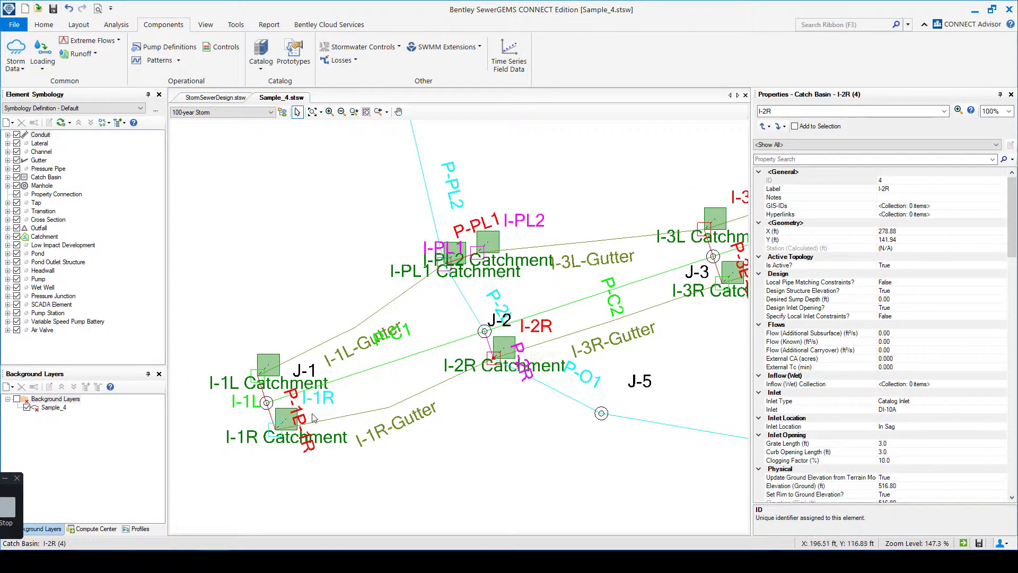
pyautogui.click(275, 427)
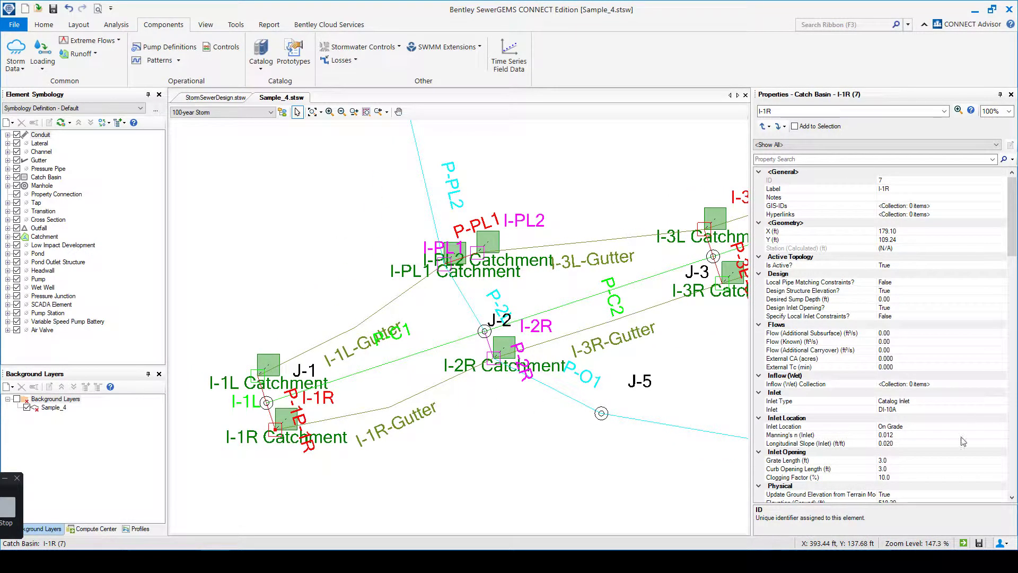
pyautogui.click(934, 427)
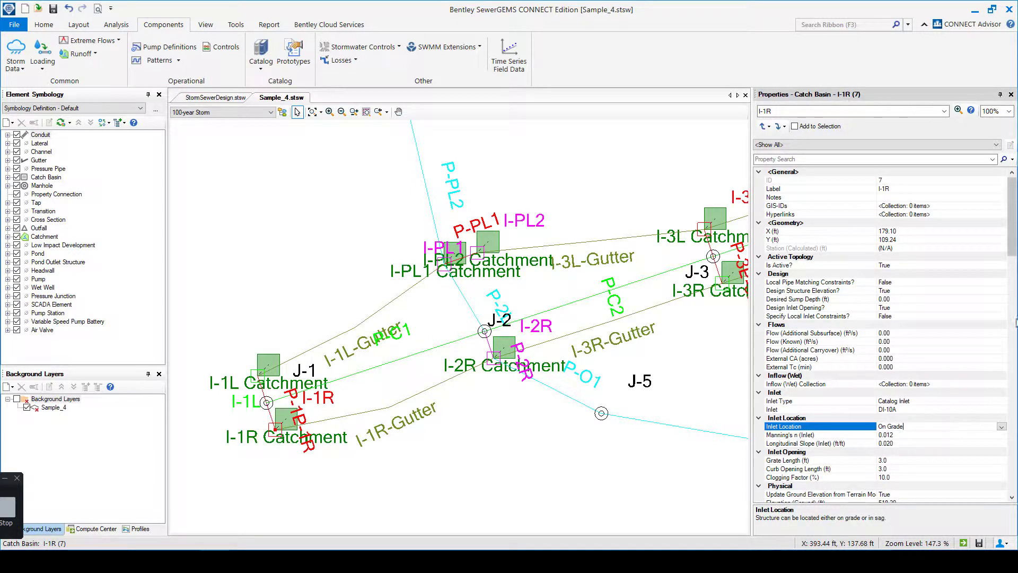
pyautogui.scroll(-4, 1016, 273)
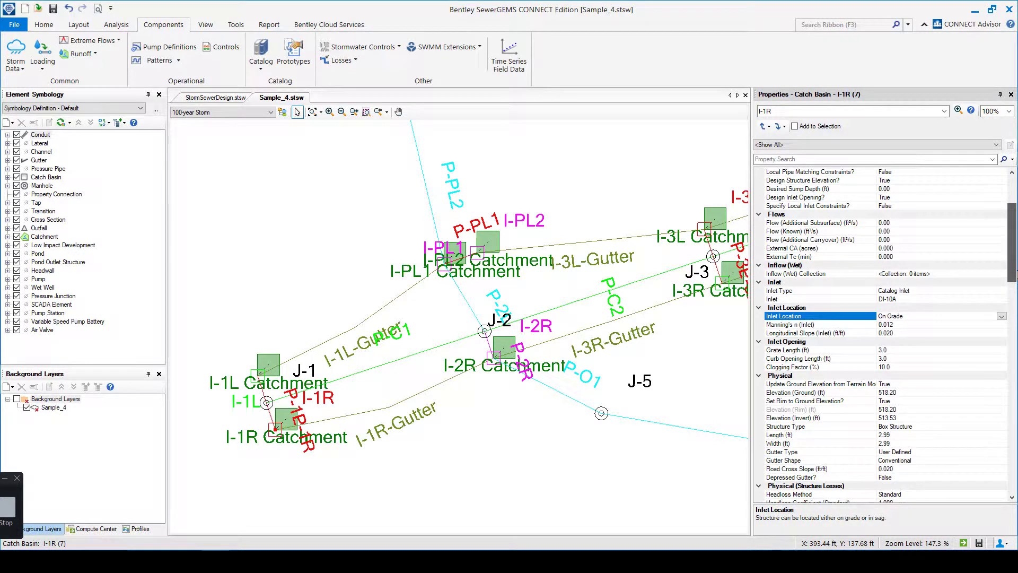
pyautogui.click(927, 332)
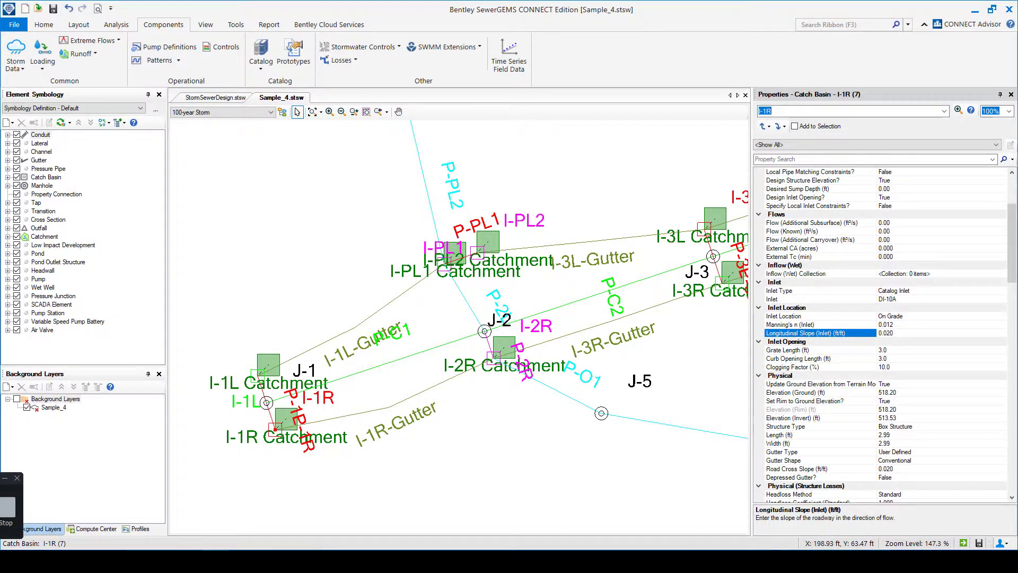
pyautogui.moveTo(562, 395); pyautogui.dragTo(558, 154)
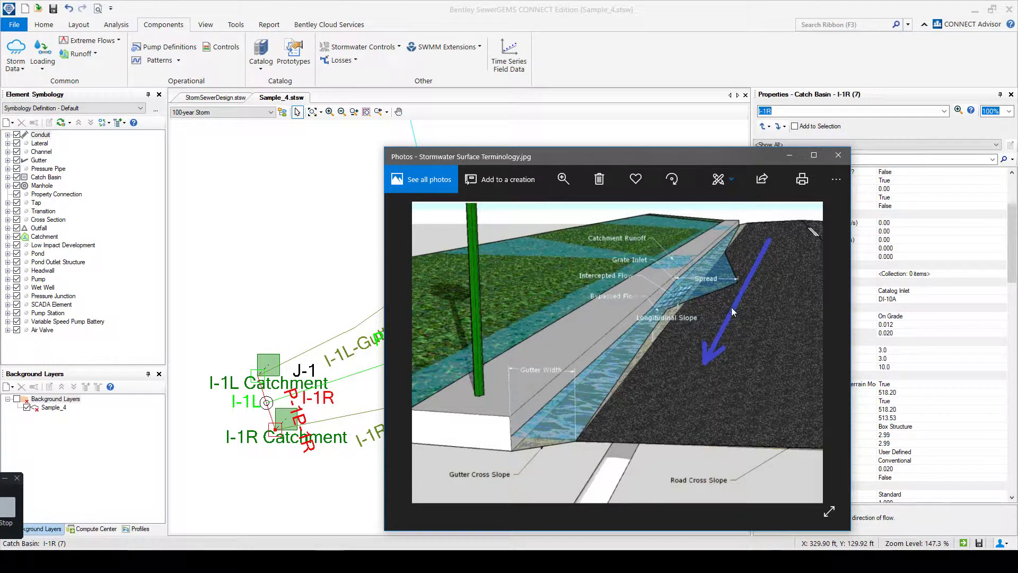
pyautogui.click(838, 155)
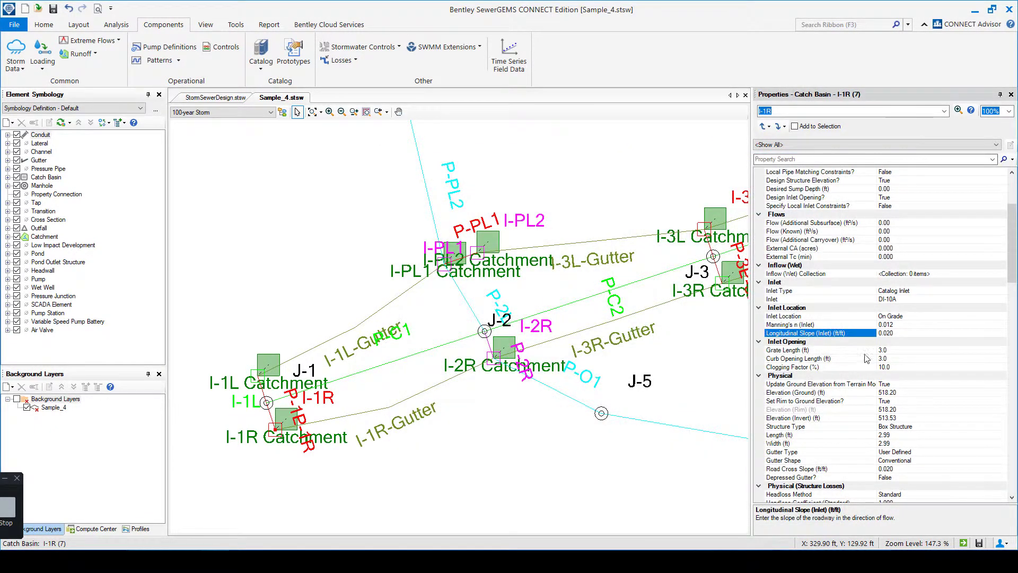
pyautogui.click(903, 351)
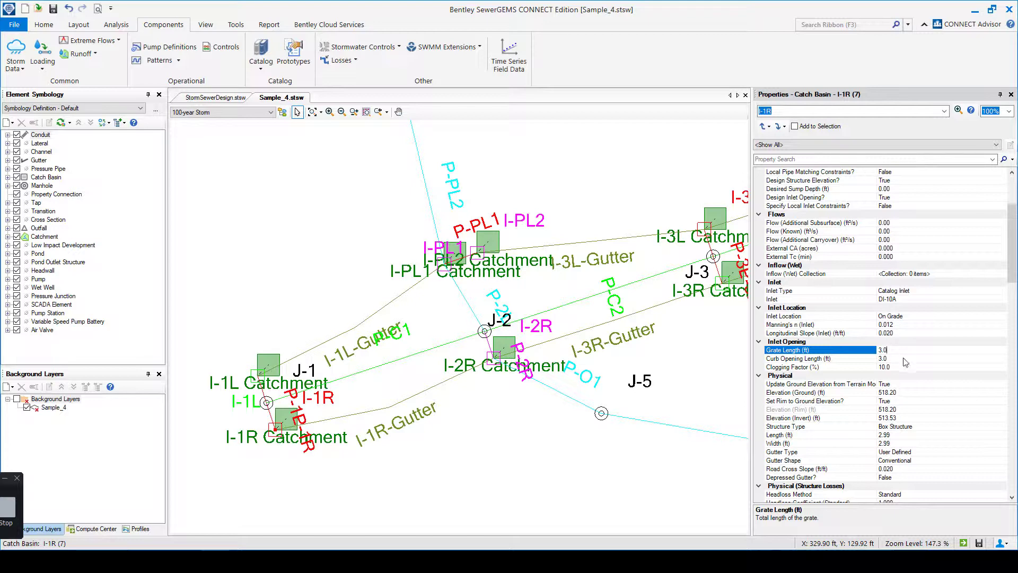
pyautogui.click(904, 359)
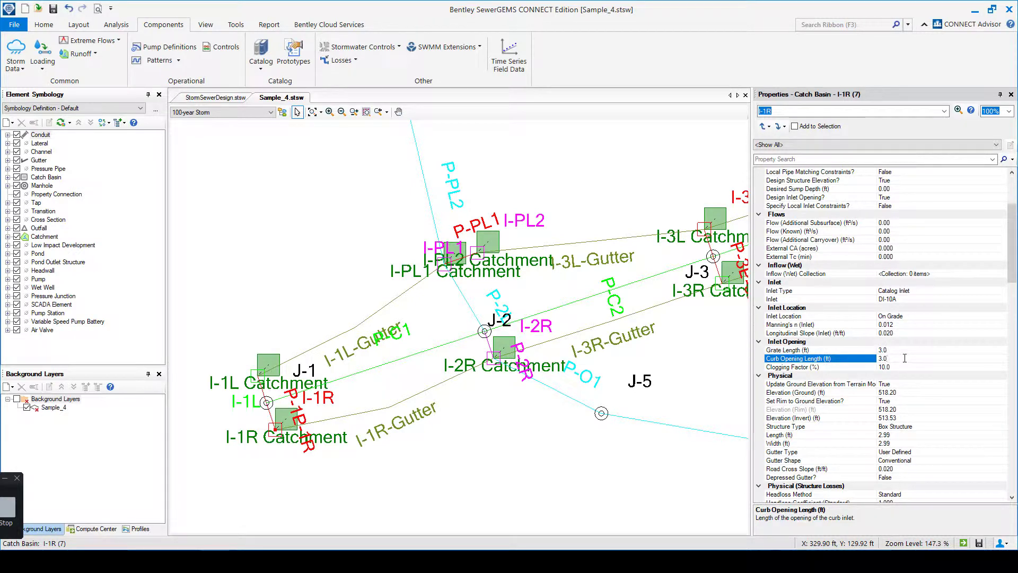
pyautogui.click(905, 367)
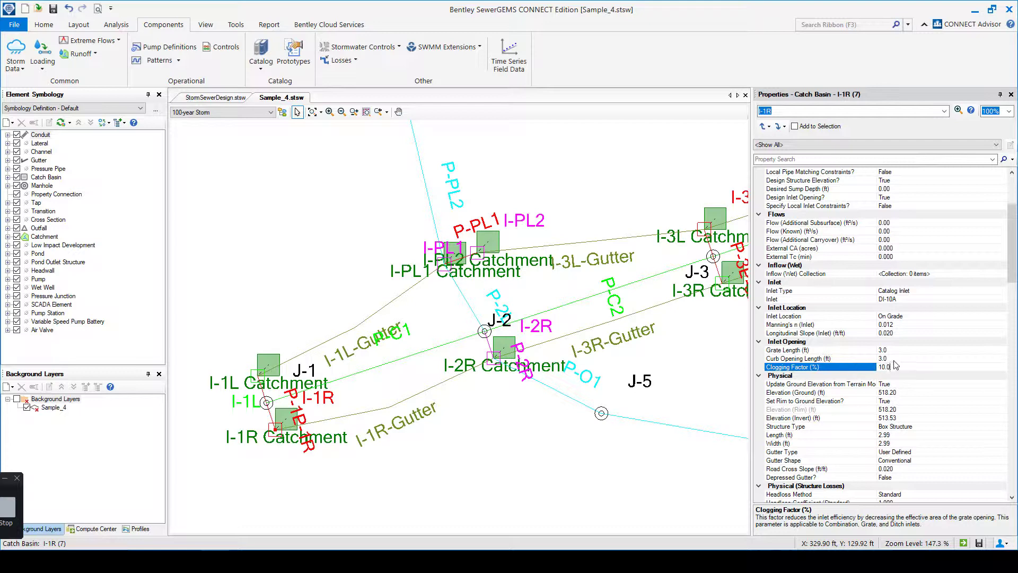
pyautogui.scroll(-2, 894, 365)
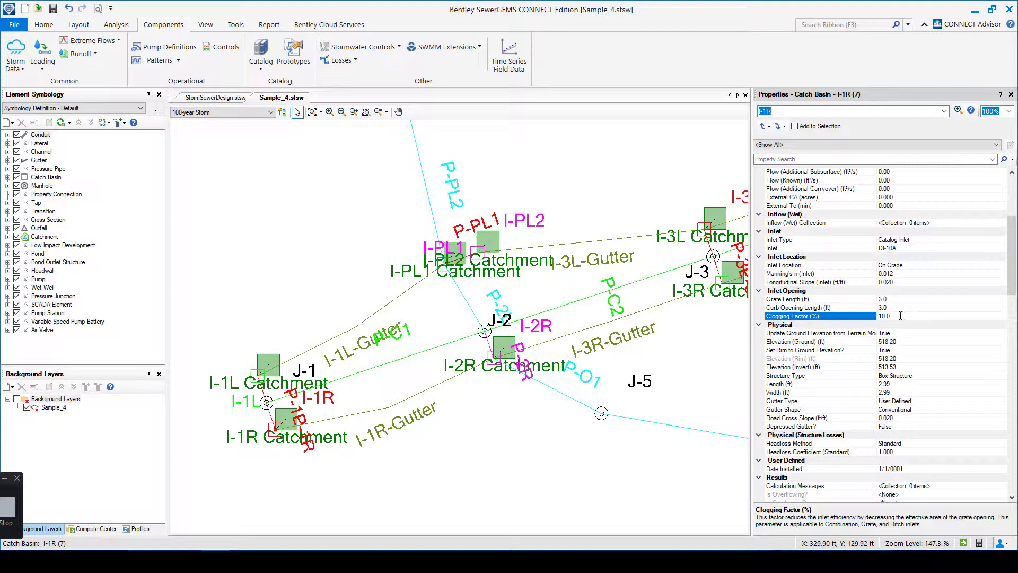
pyautogui.scroll(3, 901, 316)
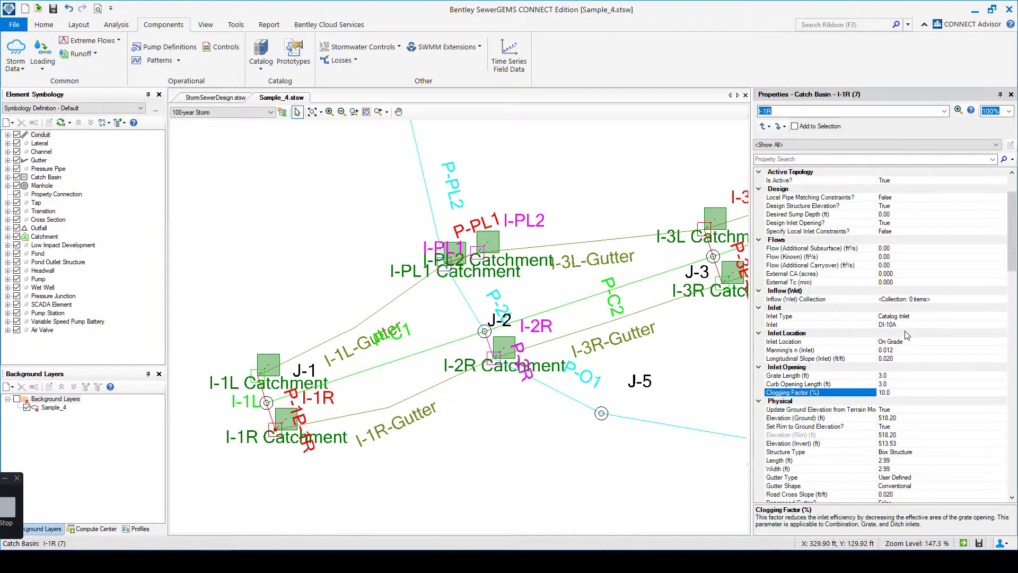
pyautogui.scroll(2, 906, 332)
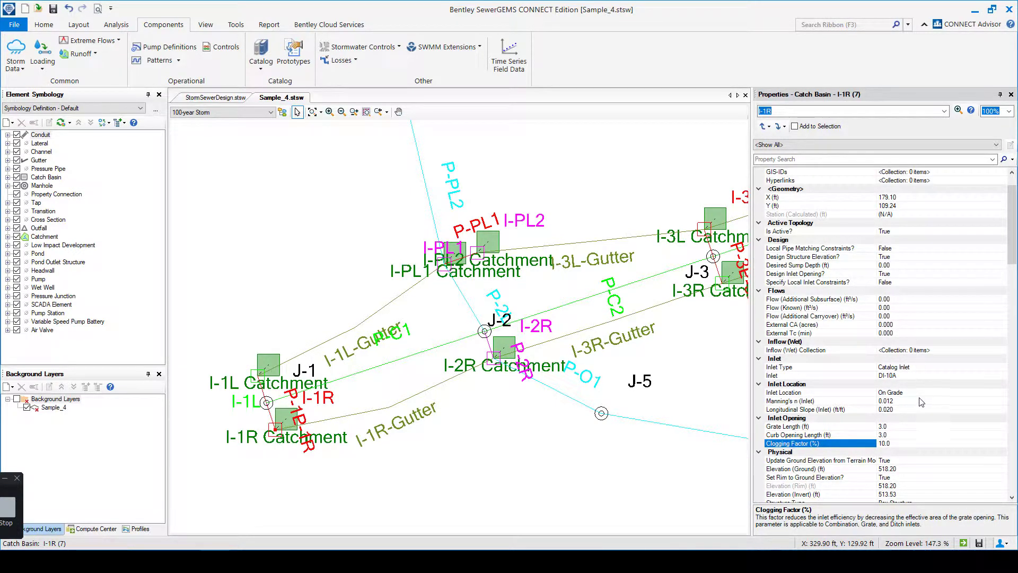
pyautogui.scroll(-2, 921, 402)
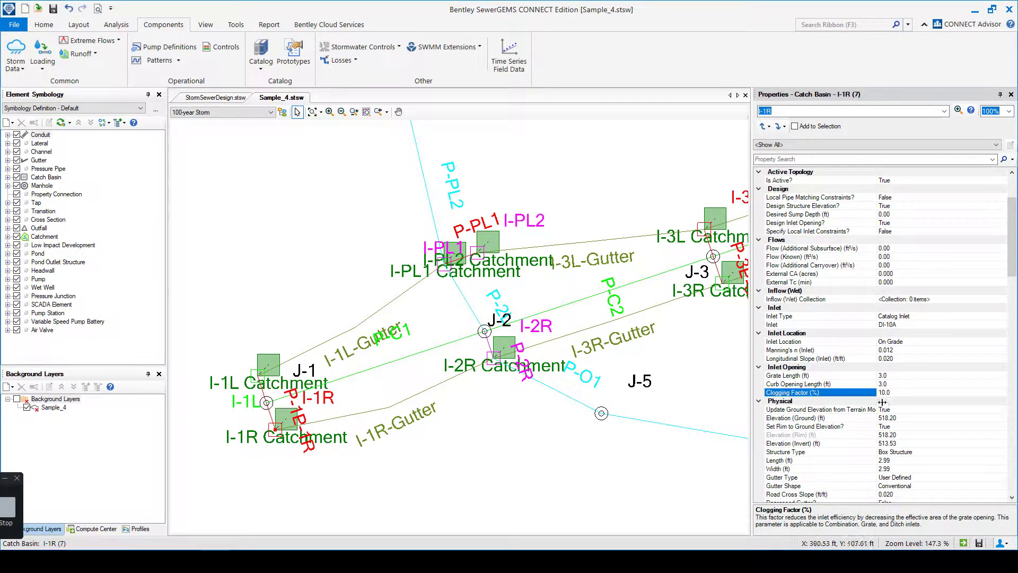
# Compare I-1R's gutter type setting with the I-1R-Gutter's properties.
pyautogui.click(934, 477)
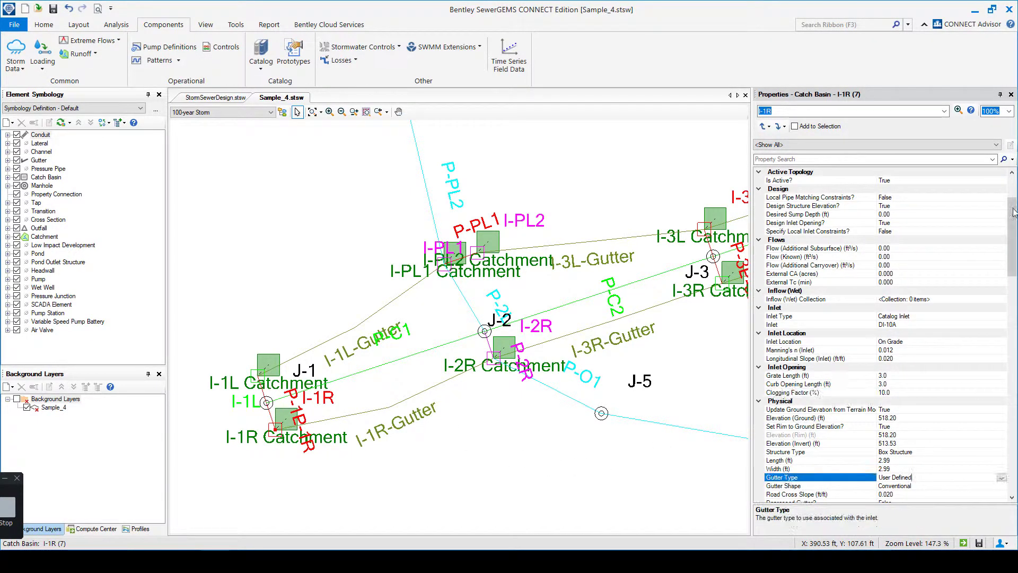
pyautogui.moveTo(1013, 212); pyautogui.dragTo(1011, 237)
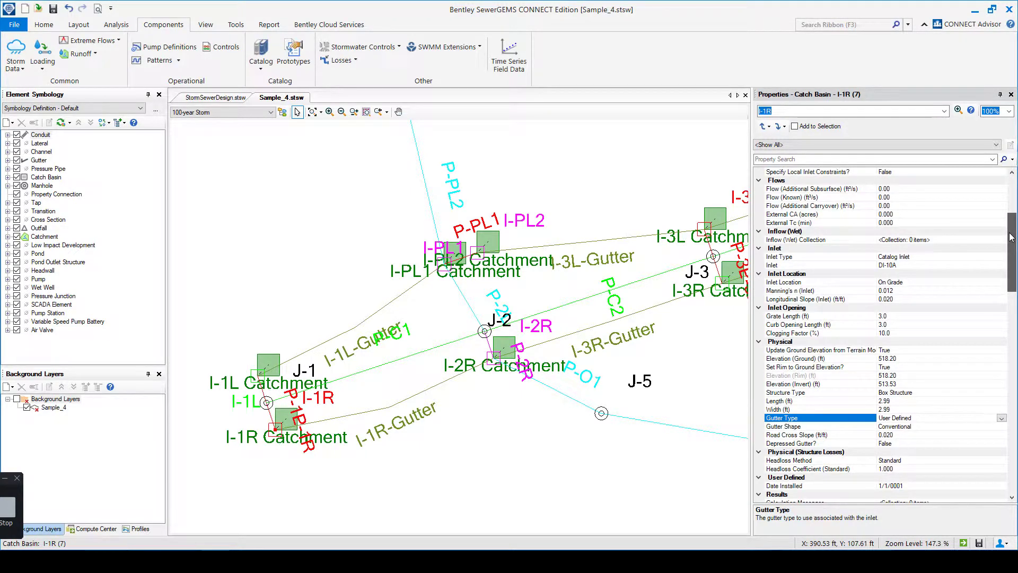
pyautogui.click(402, 407)
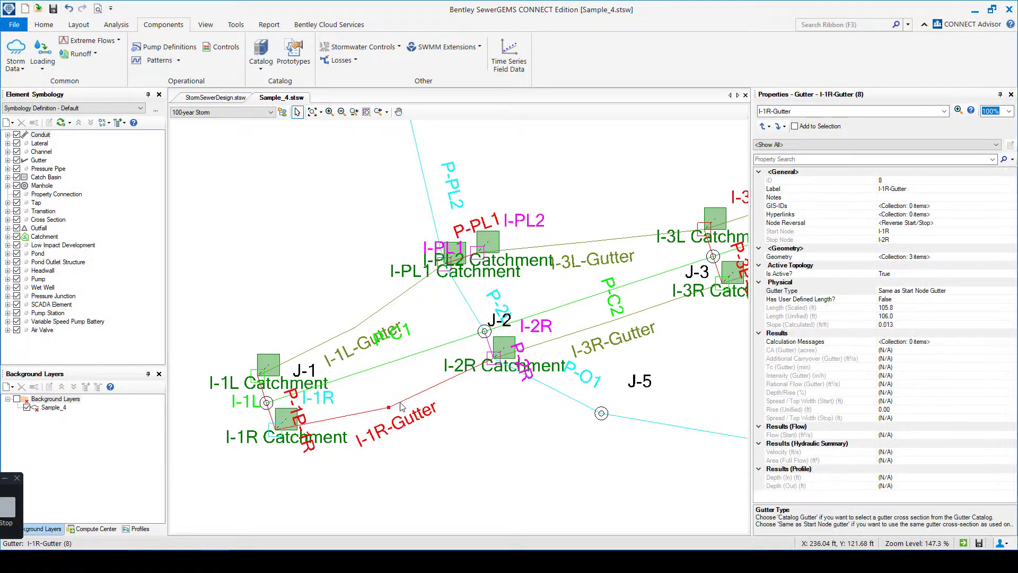
pyautogui.click(295, 433)
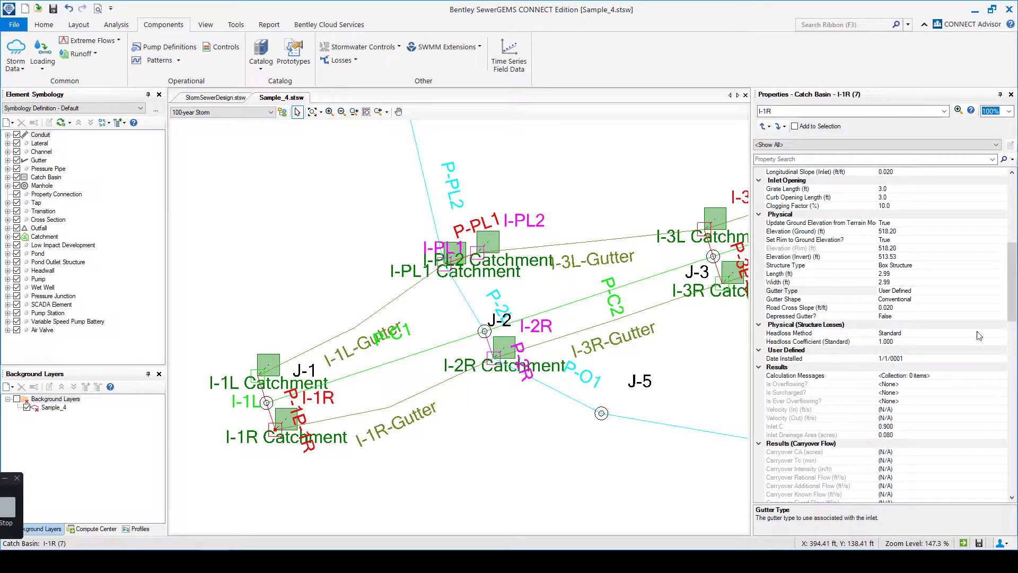
# Keep I-1R's User Defined, Conventional gutter with 0.020 road cross slope, then view I-1R-Gutter.
pyautogui.click(923, 291)
pyautogui.click(1002, 291)
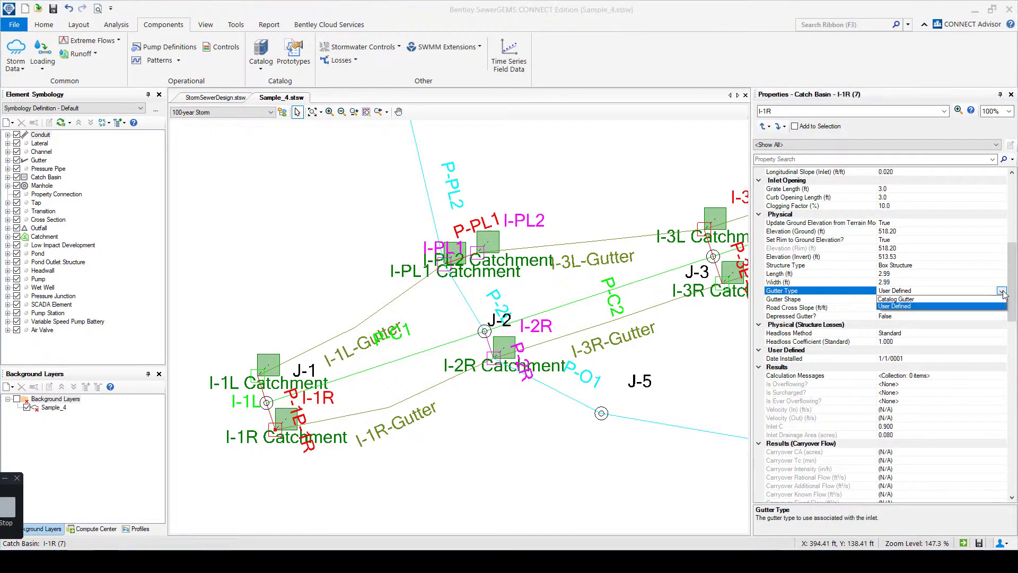
pyautogui.click(895, 306)
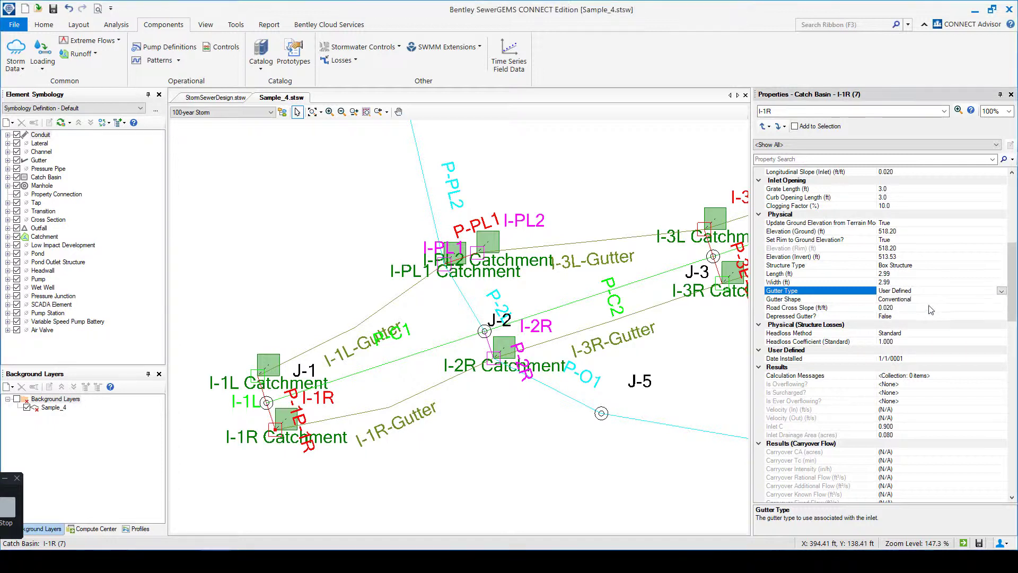
pyautogui.click(933, 299)
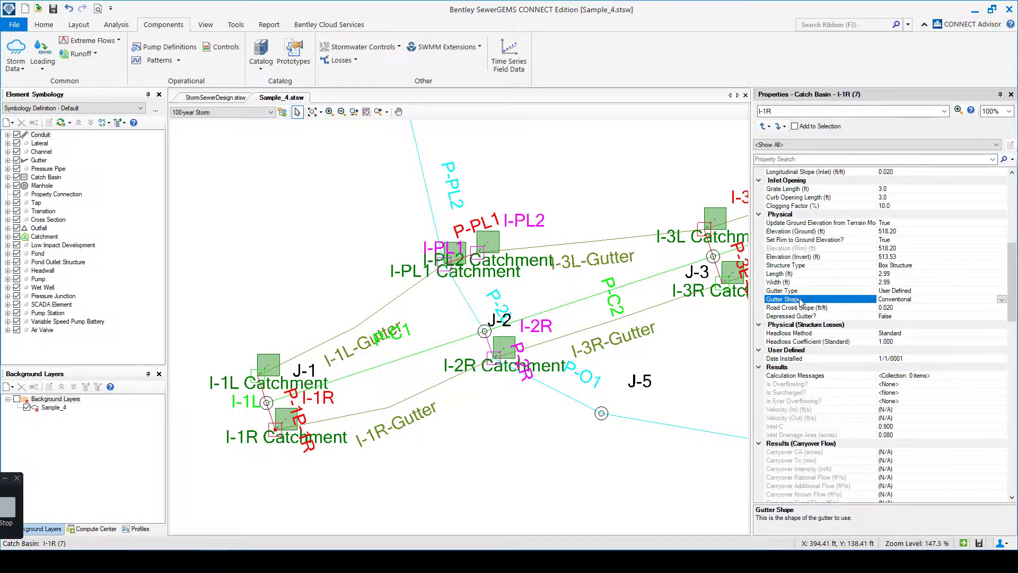
pyautogui.click(961, 308)
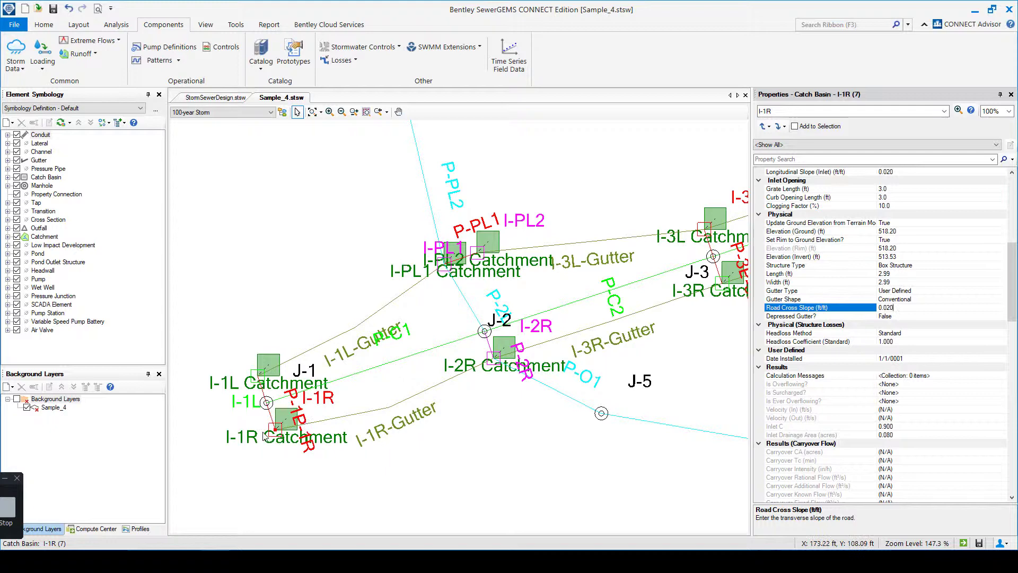
pyautogui.click(337, 419)
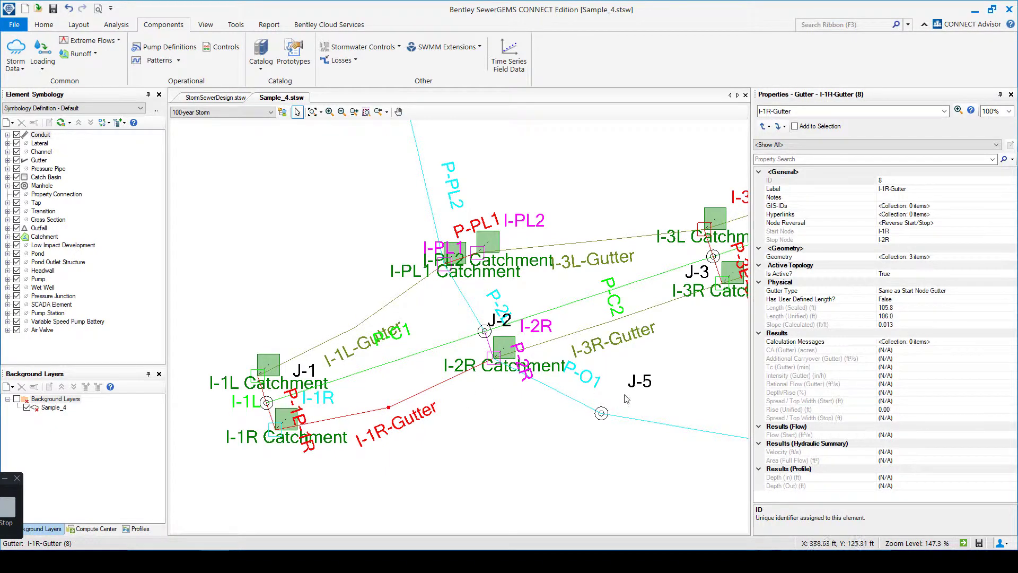
# Compute the model under the 10 Year Storm scenario and close the calculation summary.
pyautogui.moveTo(628, 398); pyautogui.dragTo(517, 404)
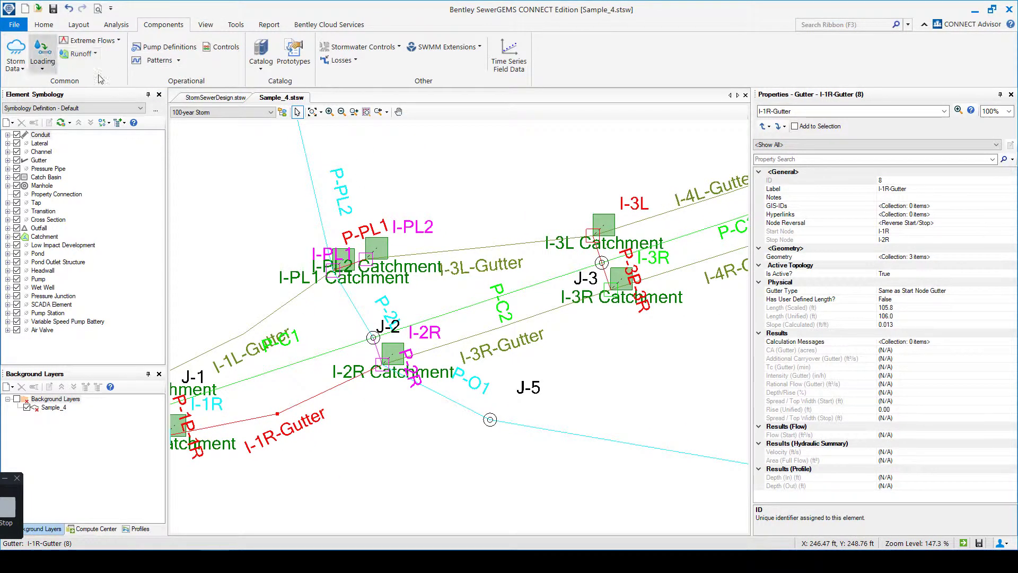
pyautogui.click(227, 113)
pyautogui.click(229, 124)
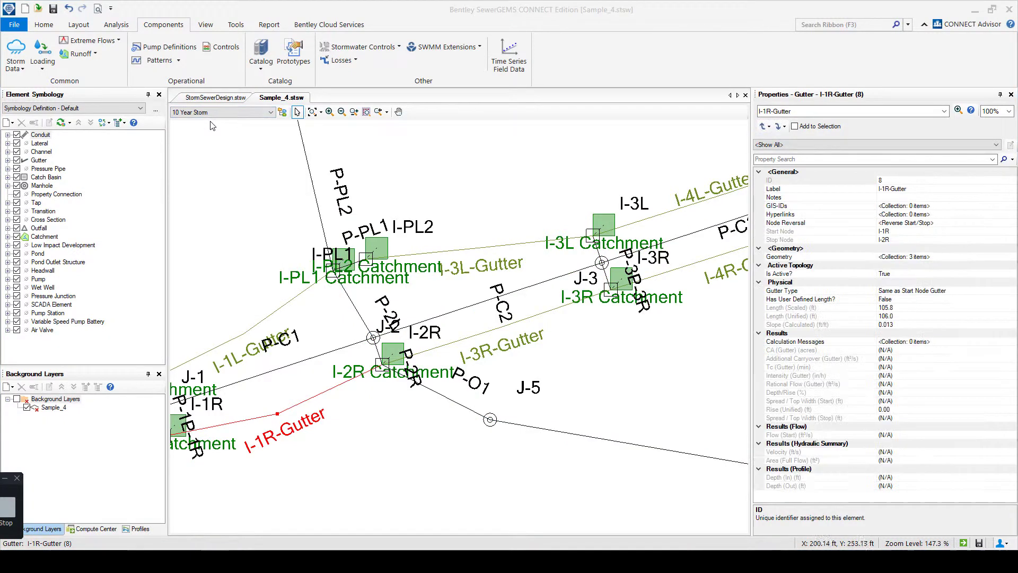
pyautogui.click(46, 25)
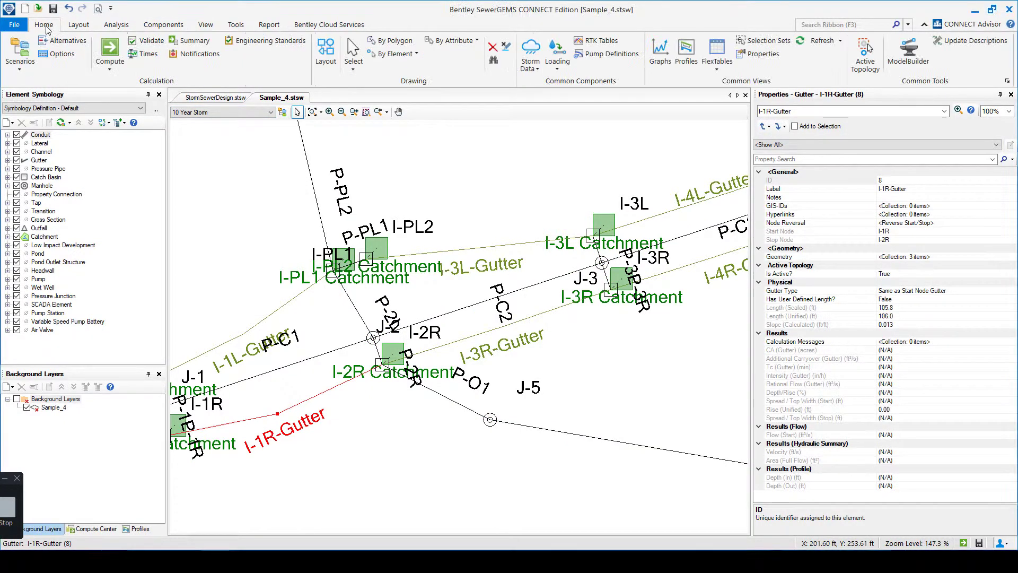
pyautogui.click(109, 48)
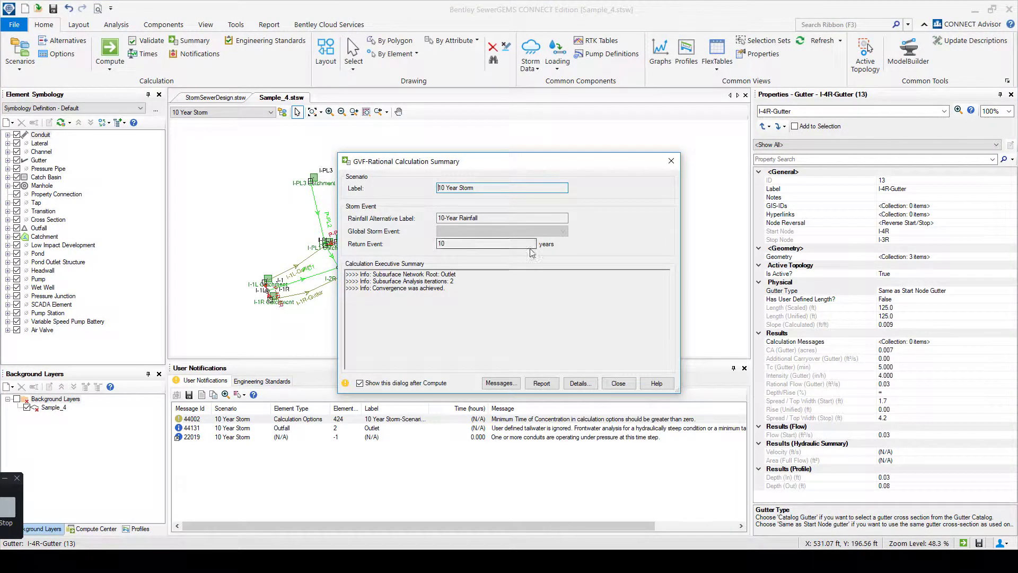
pyautogui.click(620, 385)
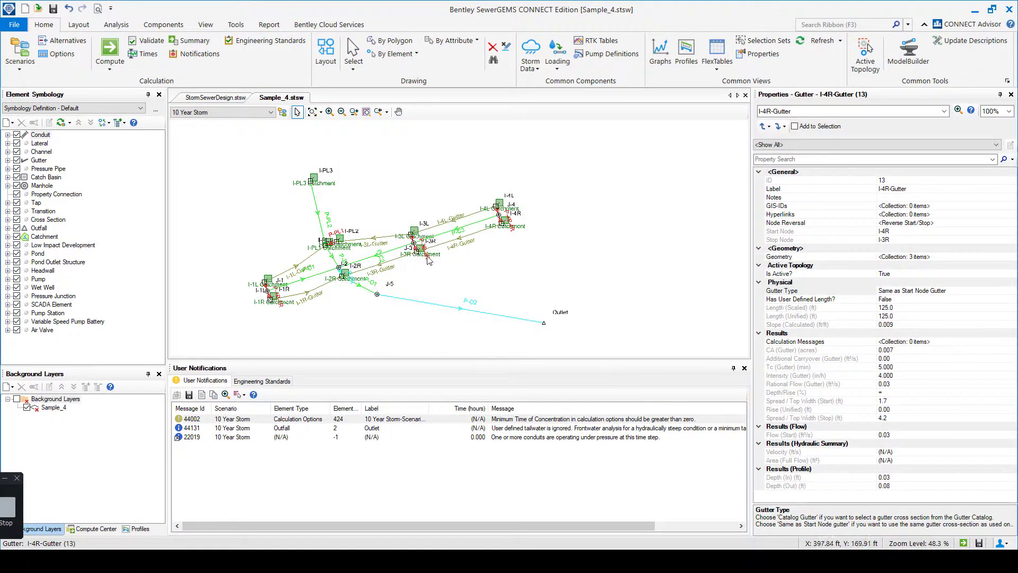
# Read I-4R's inlet capture results: capacity 1.01, 57.4% efficiency, 0.21 ft³/s captured.
pyautogui.scroll(3, 436, 256)
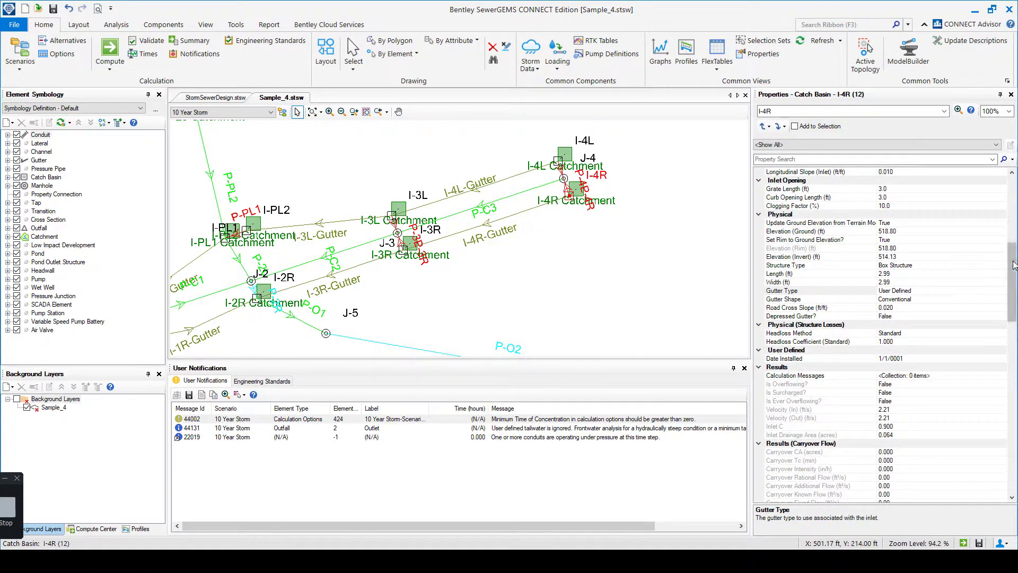
pyautogui.moveTo(1014, 267); pyautogui.dragTo(1014, 352)
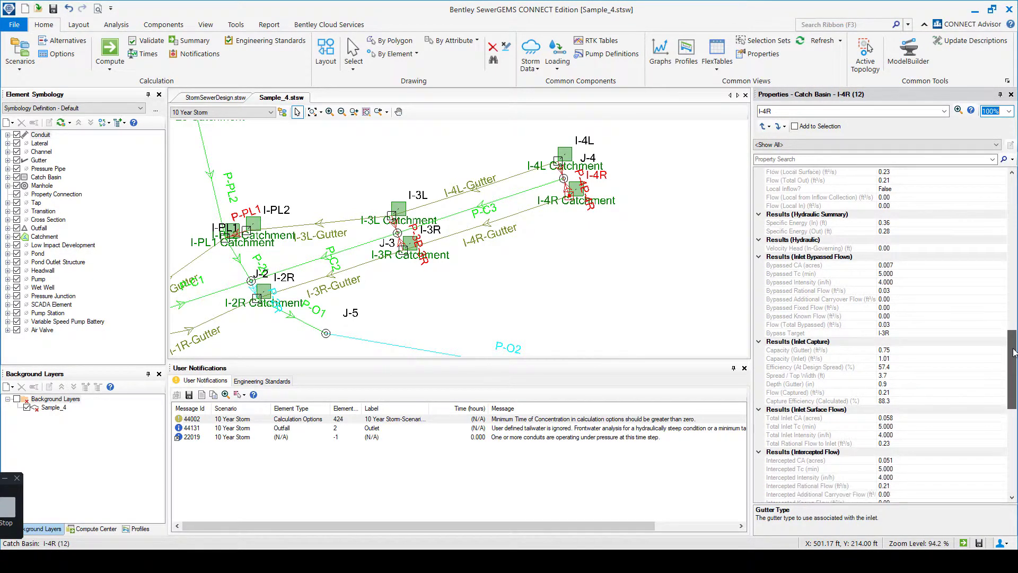
pyautogui.click(903, 359)
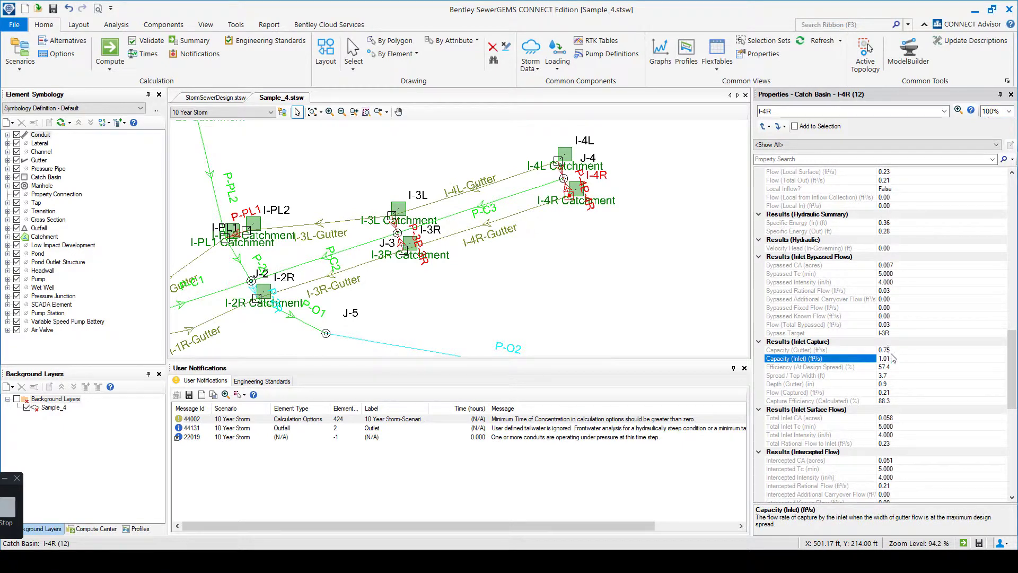
pyautogui.click(902, 367)
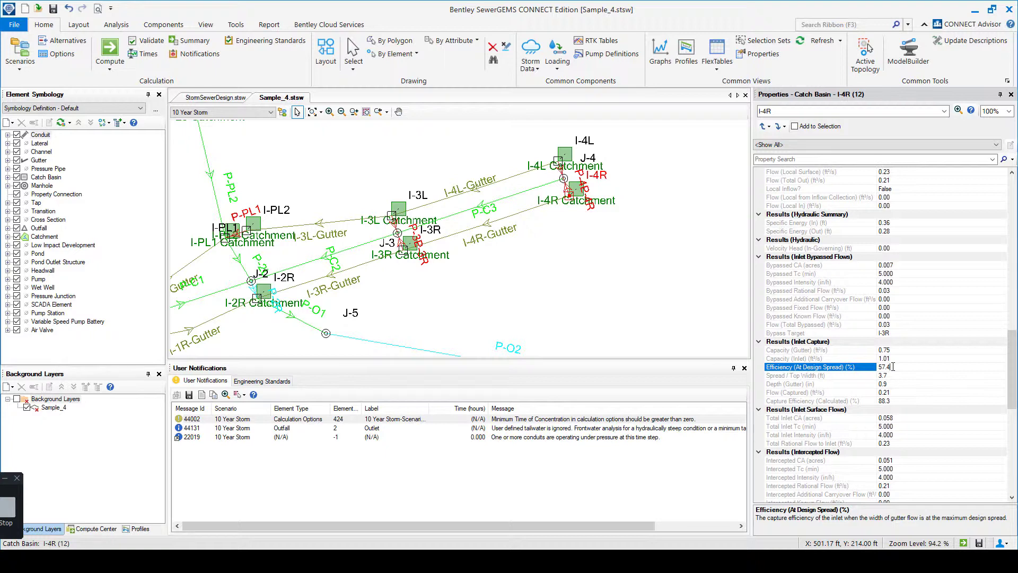
pyautogui.click(896, 392)
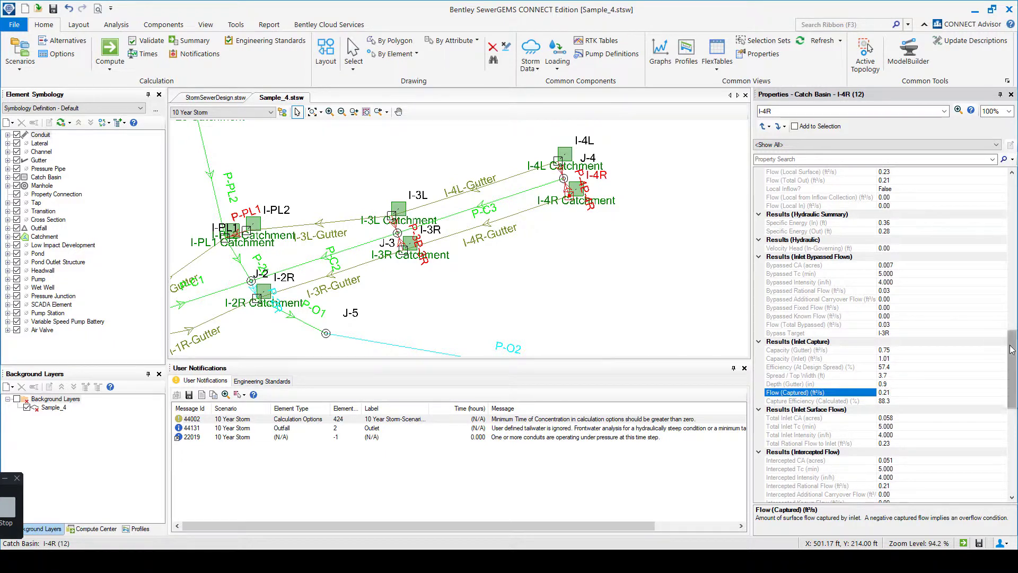
pyautogui.moveTo(1010, 349); pyautogui.dragTo(993, 439)
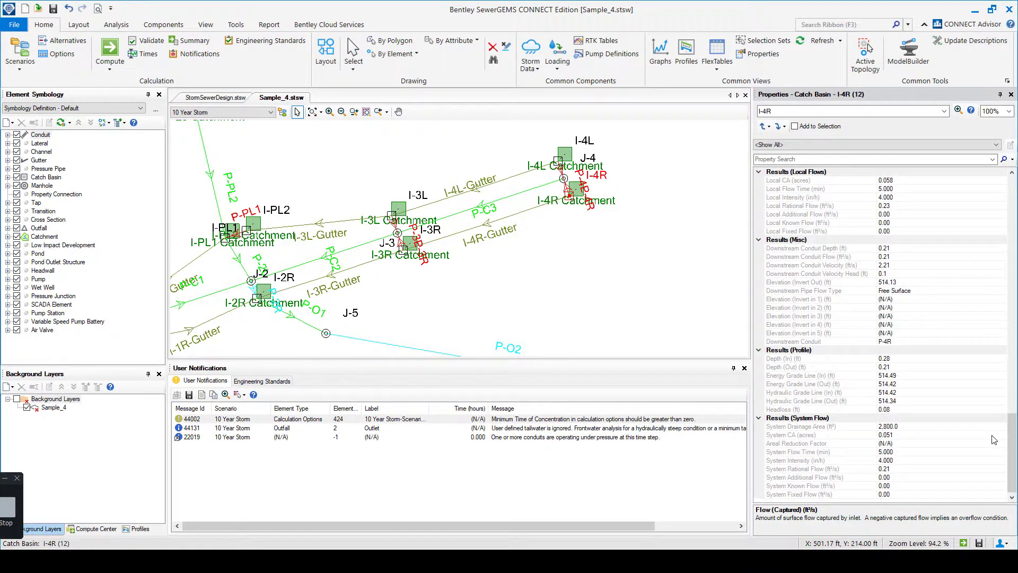
pyautogui.click(899, 470)
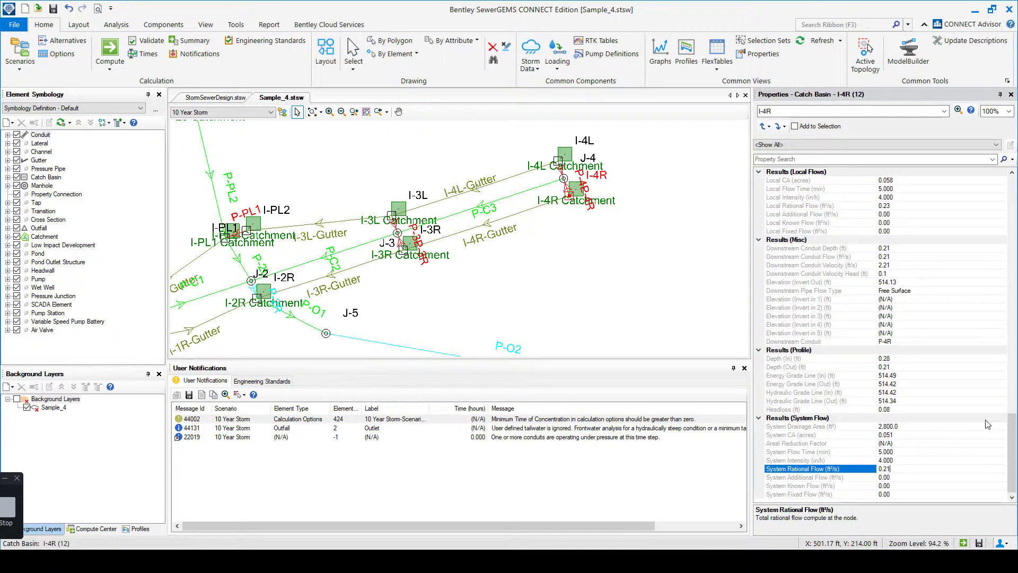
pyautogui.moveTo(1012, 428); pyautogui.dragTo(1012, 380)
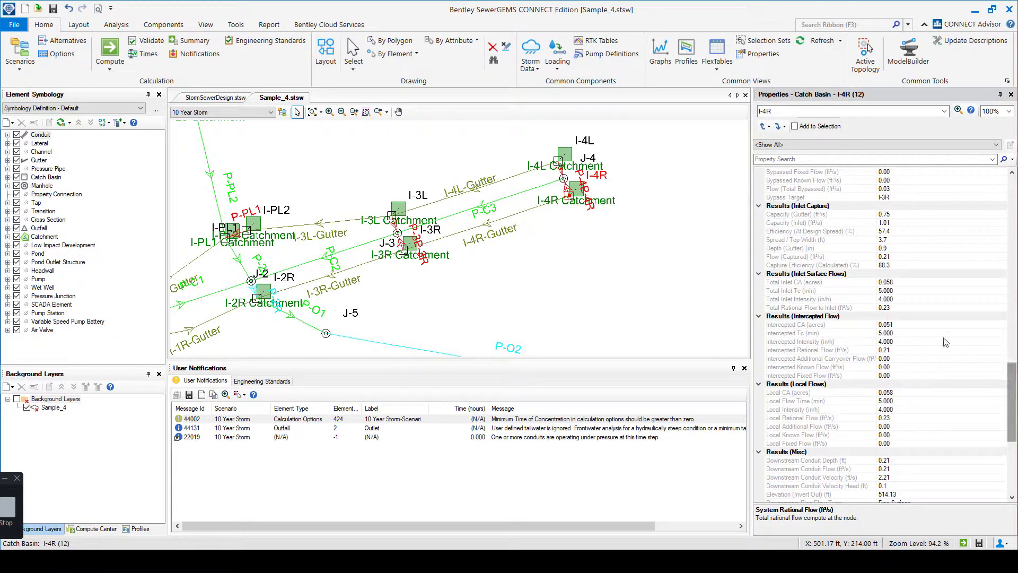
pyautogui.click(904, 307)
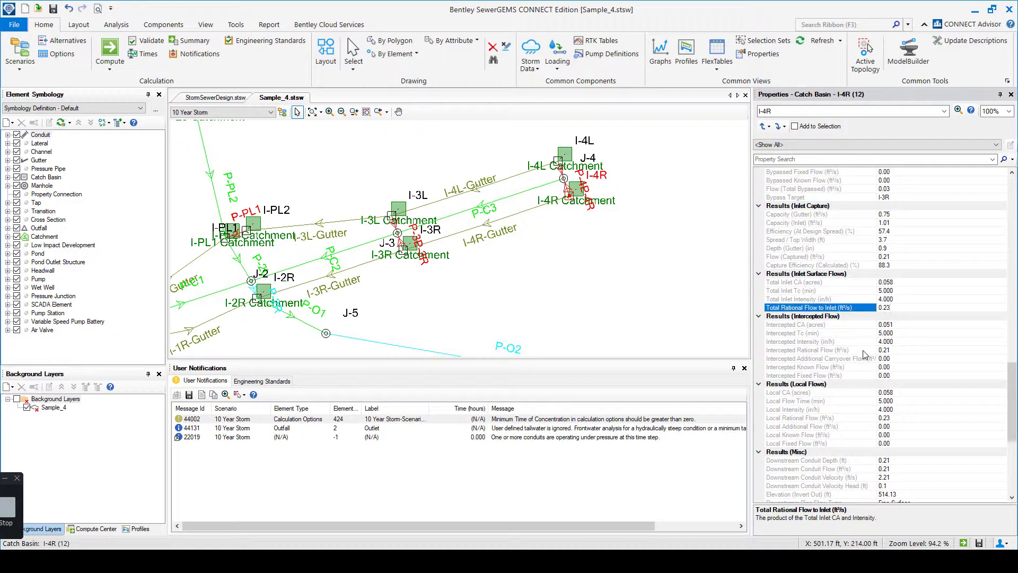
pyautogui.click(903, 350)
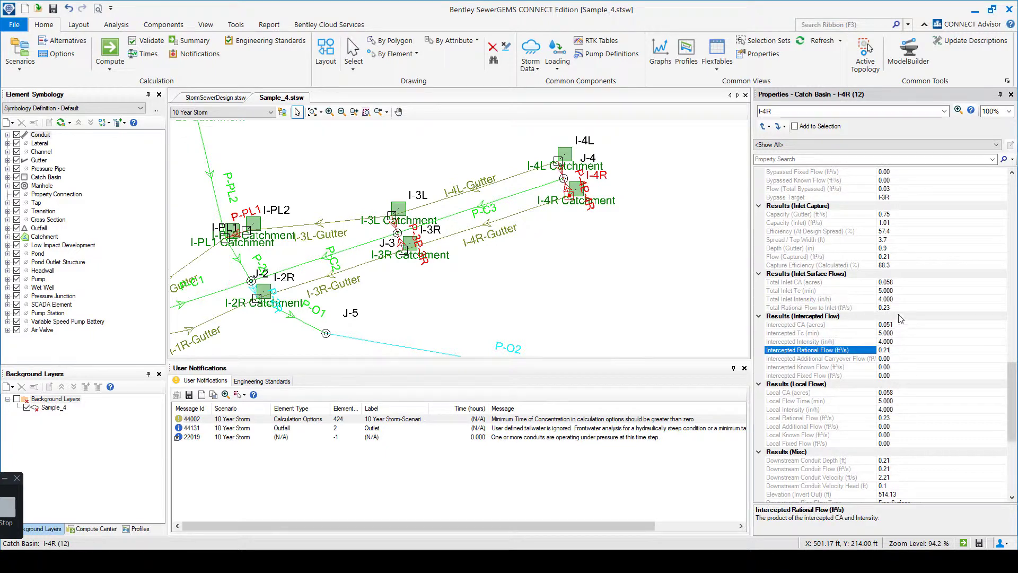
pyautogui.click(901, 307)
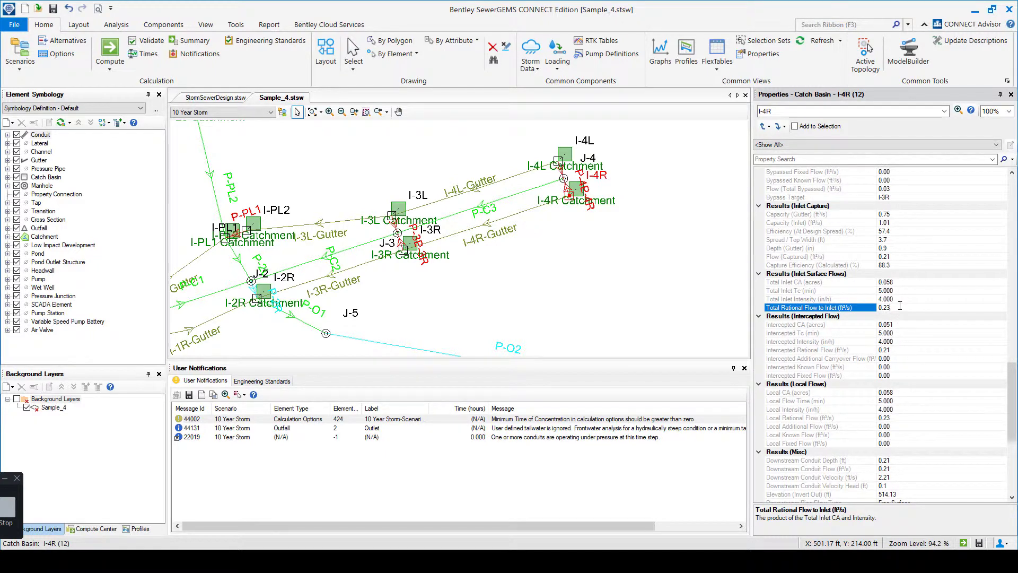
pyautogui.click(902, 350)
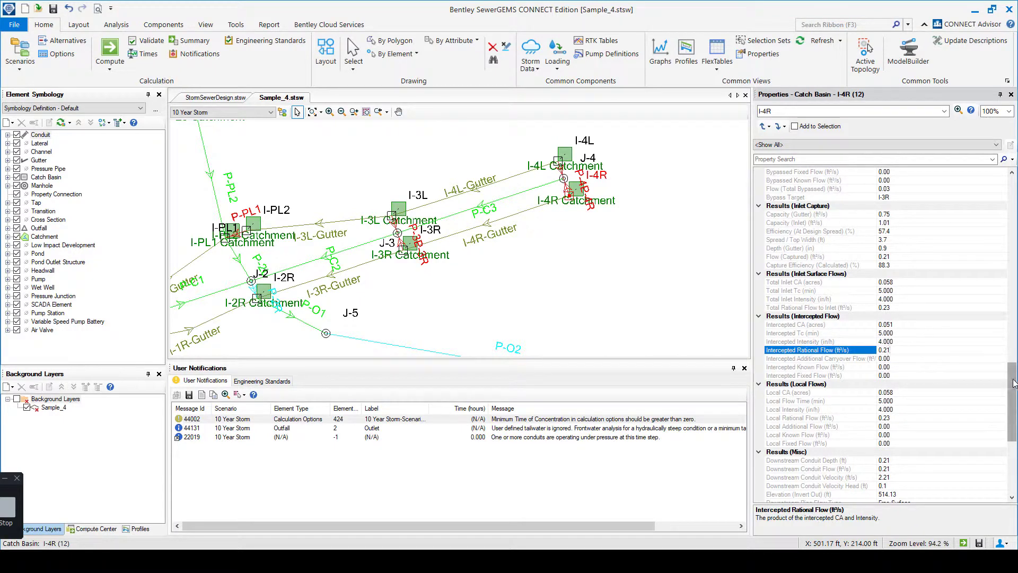
pyautogui.moveTo(1013, 383)
pyautogui.mouseDown()
pyautogui.moveTo(1013, 392)
pyautogui.moveTo(1015, 363)
pyautogui.mouseUp()
pyautogui.click(904, 342)
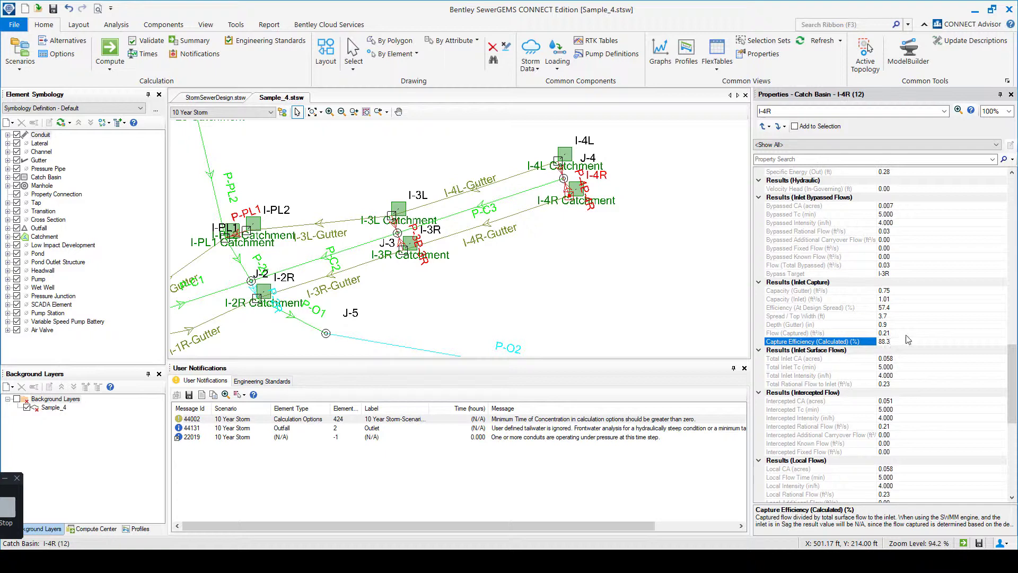
pyautogui.click(894, 307)
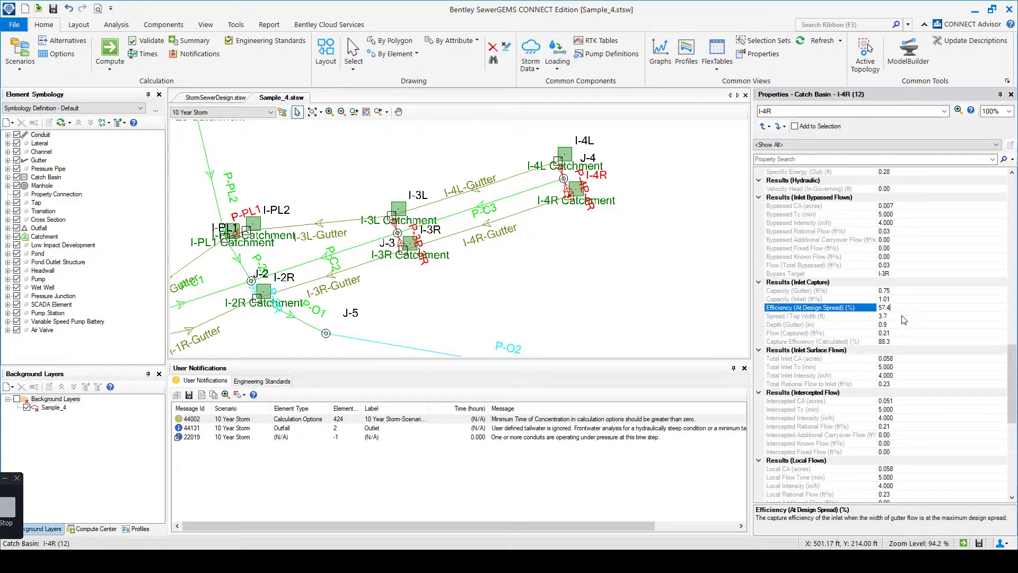
pyautogui.click(902, 315)
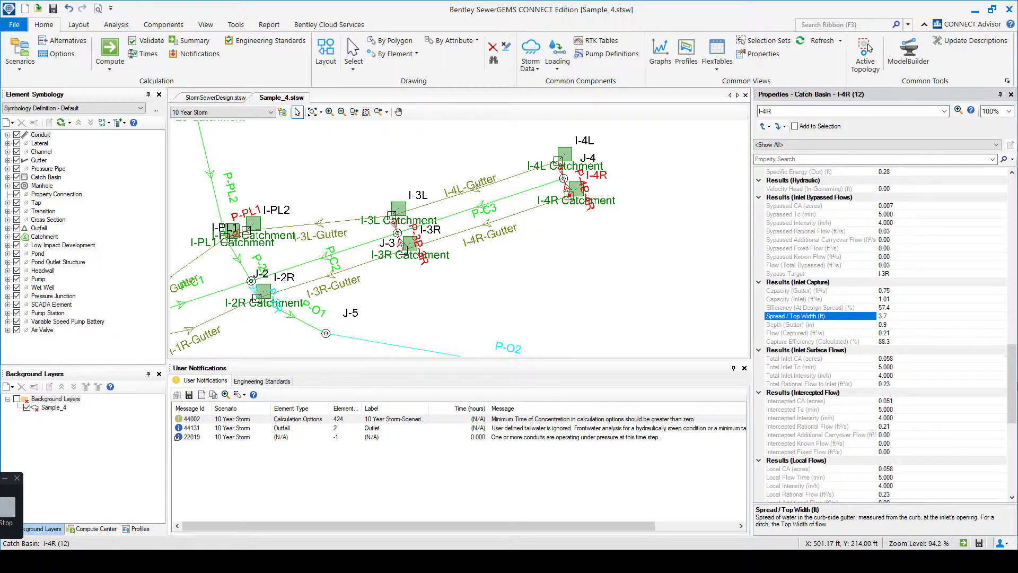
pyautogui.moveTo(1013, 399); pyautogui.dragTo(1013, 369)
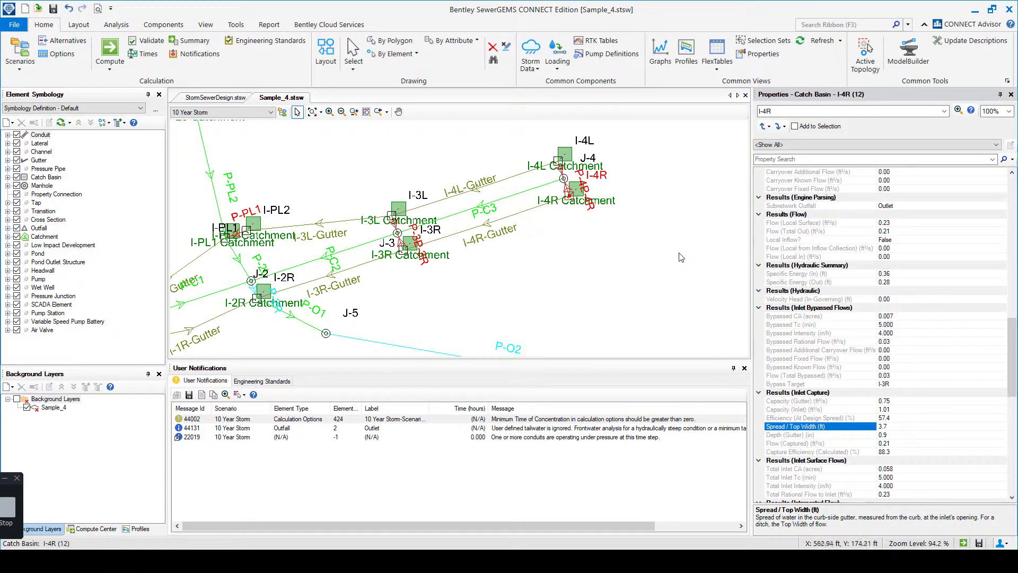
pyautogui.moveTo(1009, 335); pyautogui.dragTo(1009, 375)
# Filter the inlet's properties by 'spr' to check the Spread / Top Width result.
pyautogui.click(842, 159)
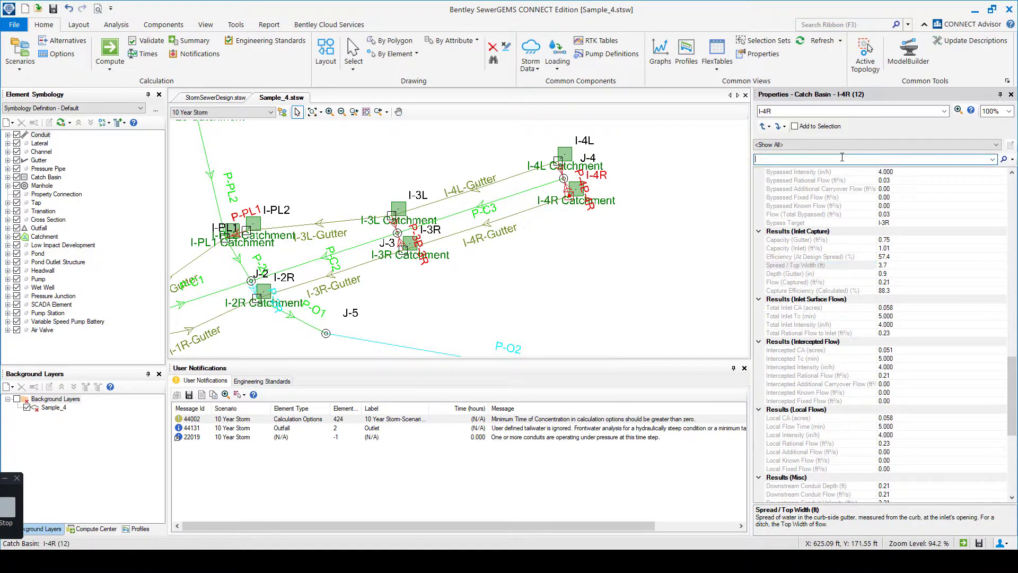
pyautogui.write('spr')
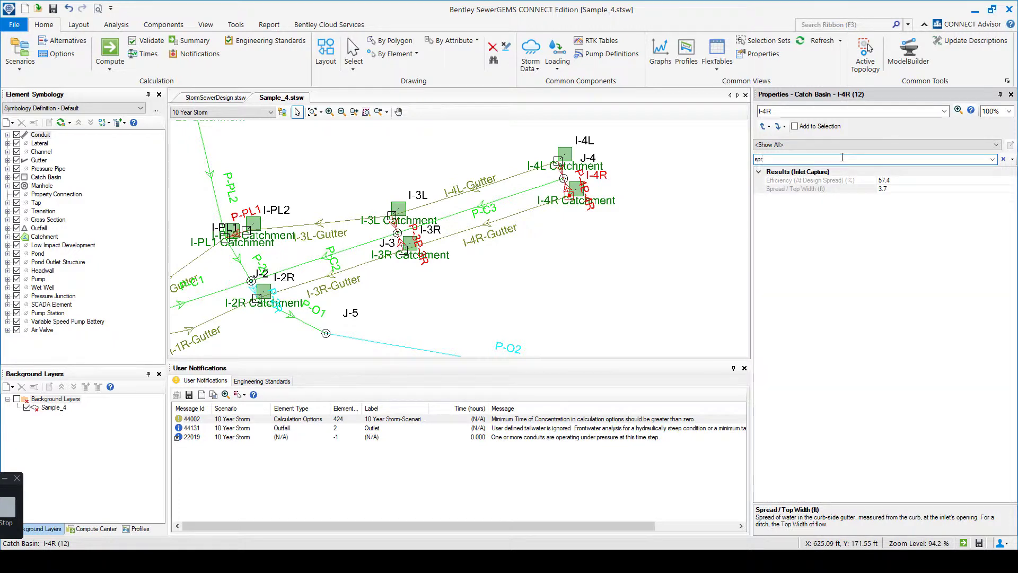
pyautogui.click(900, 188)
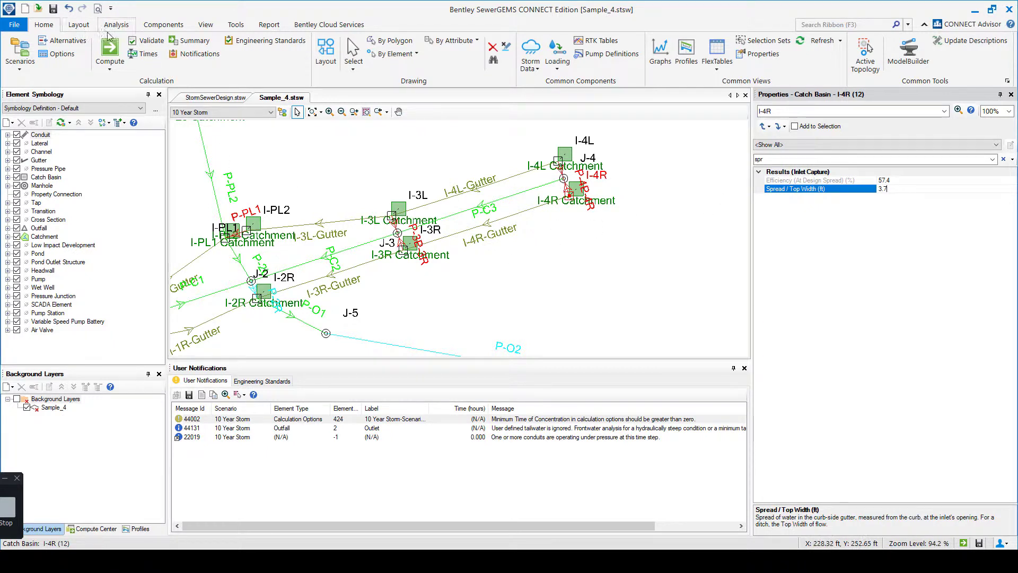
# Review the Base-Design Constraints inlet limits: 8.0 ft maximum spread, 0.50 ft gutter depth.
pyautogui.click(44, 43)
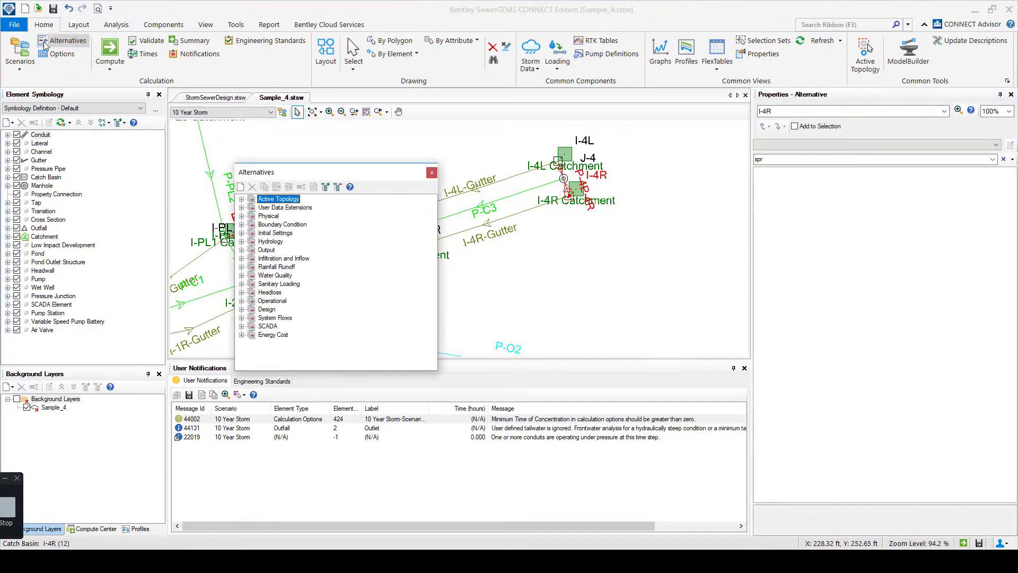
pyautogui.click(241, 310)
pyautogui.doubleClick(298, 320)
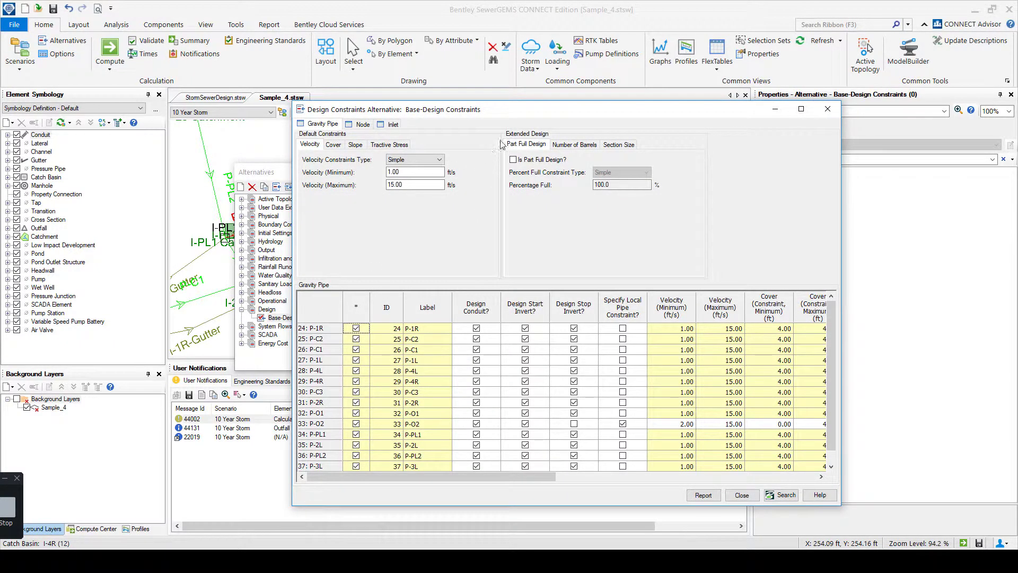
pyautogui.click(391, 125)
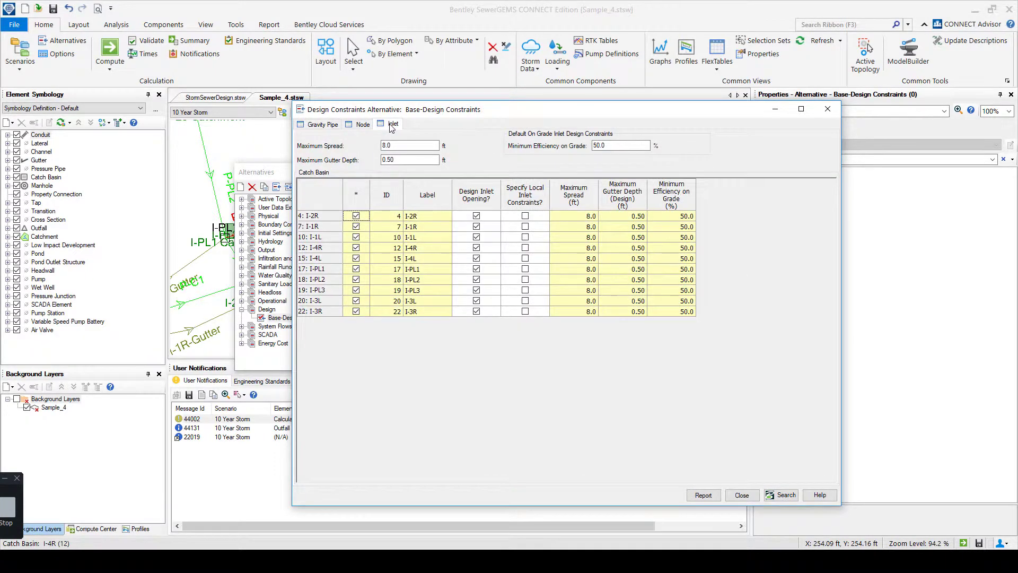
pyautogui.doubleClick(399, 145)
pyautogui.moveTo(695, 111); pyautogui.dragTo(551, 109)
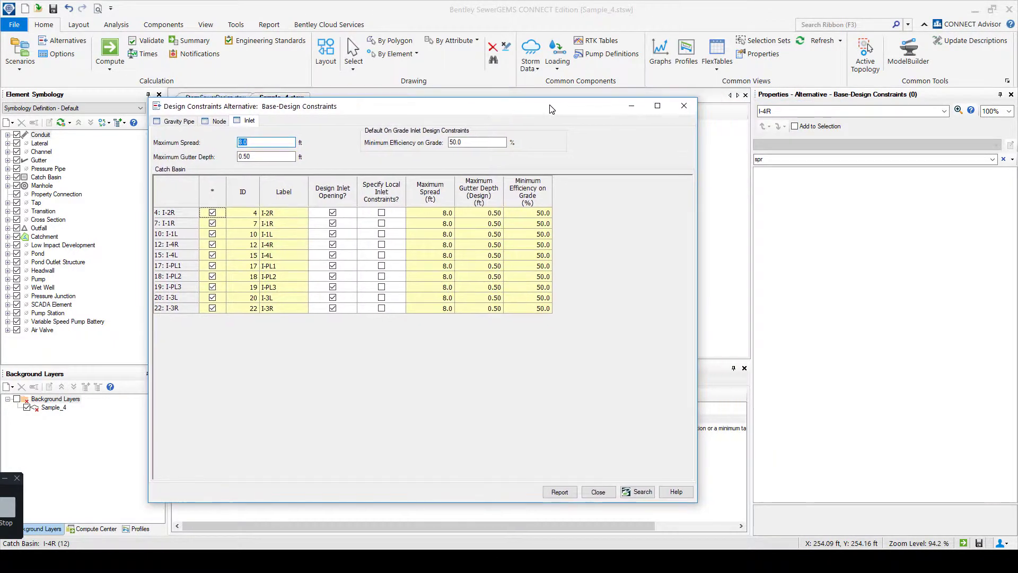
pyautogui.click(685, 106)
# Close the Alternatives list and show I-2R's 100.0% efficiency and 2.5 ft spread.
pyautogui.click(431, 173)
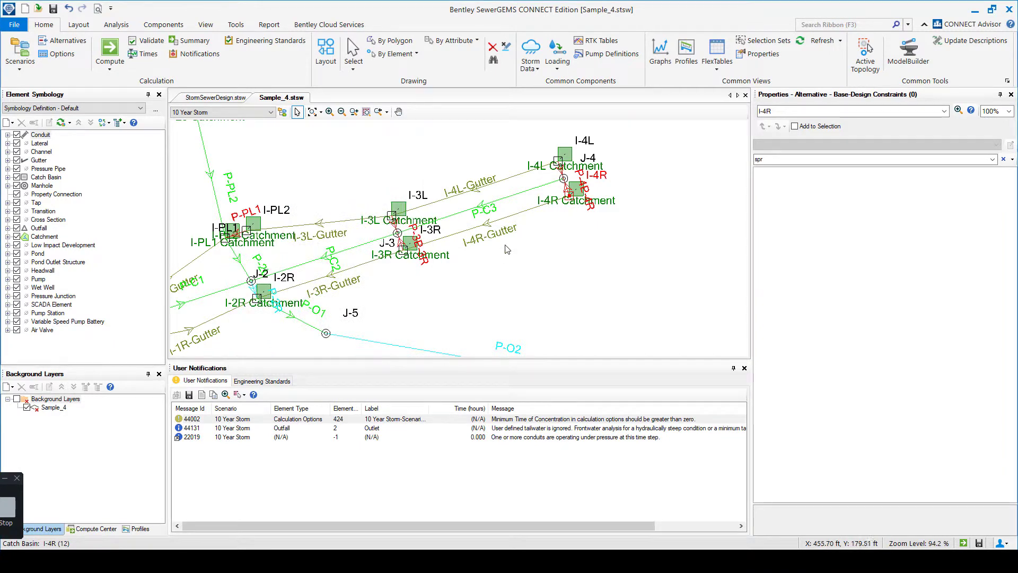
pyautogui.scroll(-3, 509, 248)
pyautogui.click(637, 437)
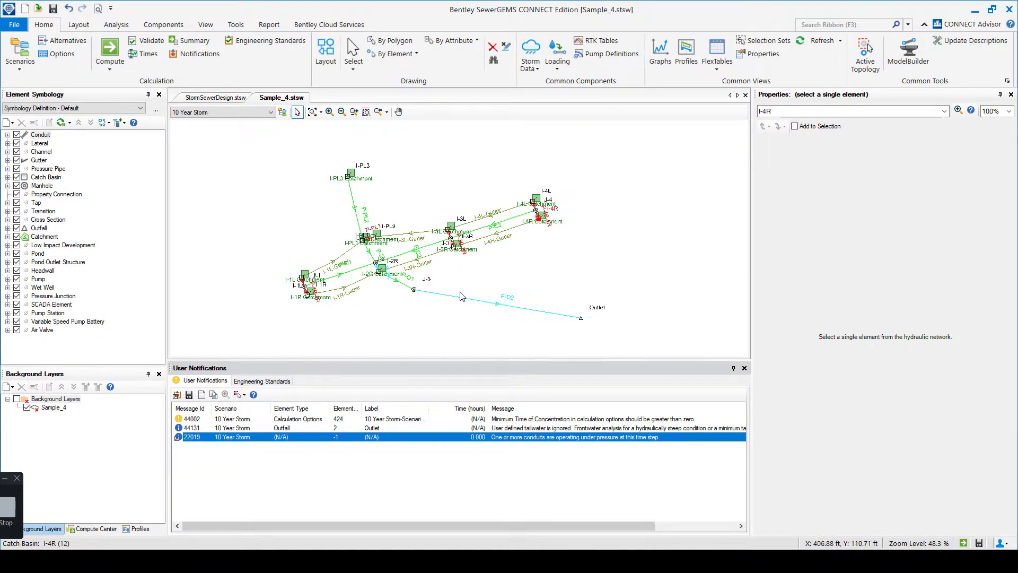
pyautogui.scroll(3, 454, 290)
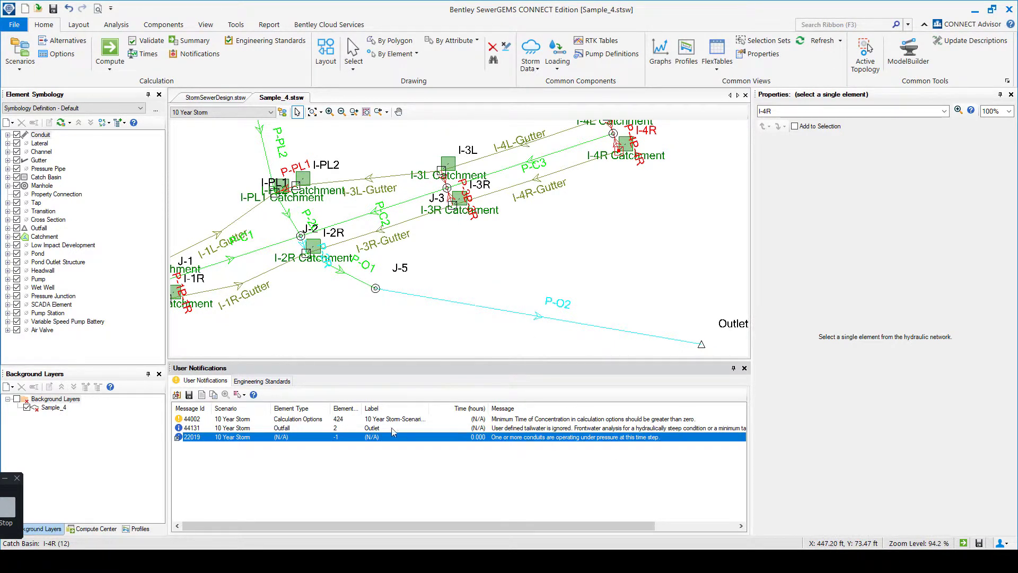
pyautogui.moveTo(572, 317); pyautogui.dragTo(547, 299)
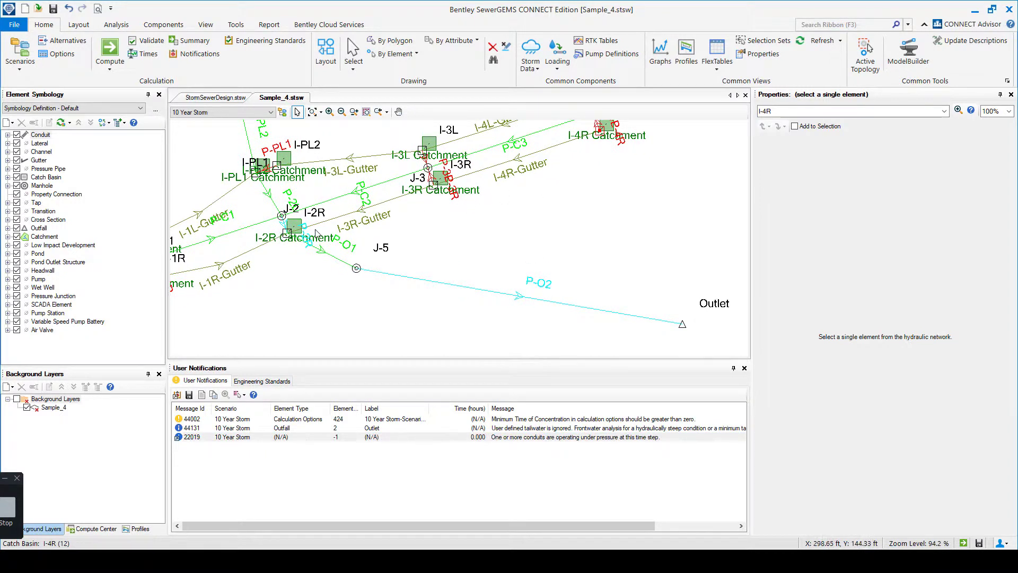
pyautogui.click(288, 234)
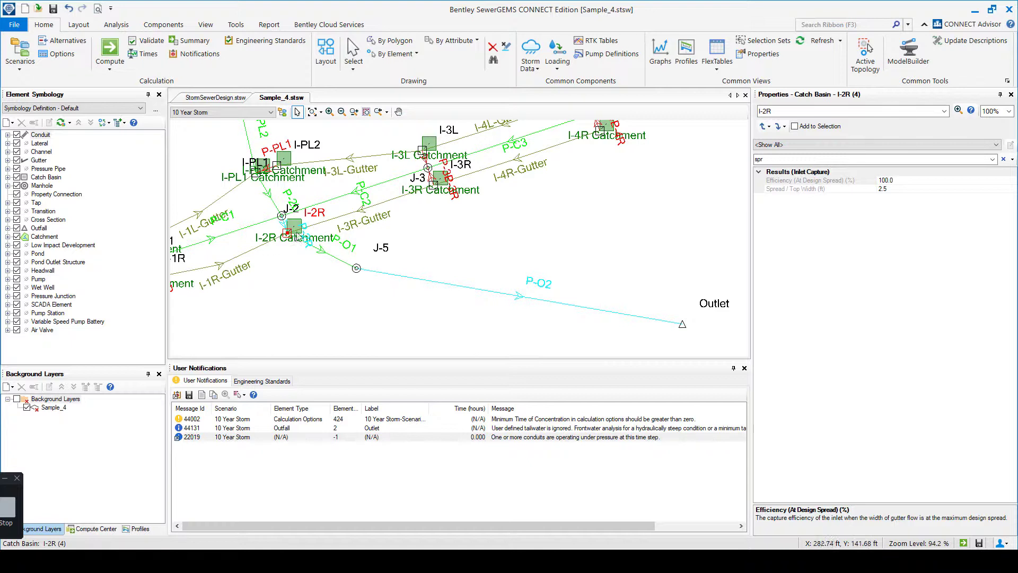
# Clear the Properties search filter to list all of catch basin I-2R's properties.
pyautogui.click(1003, 160)
pyautogui.scroll(2, 1012, 403)
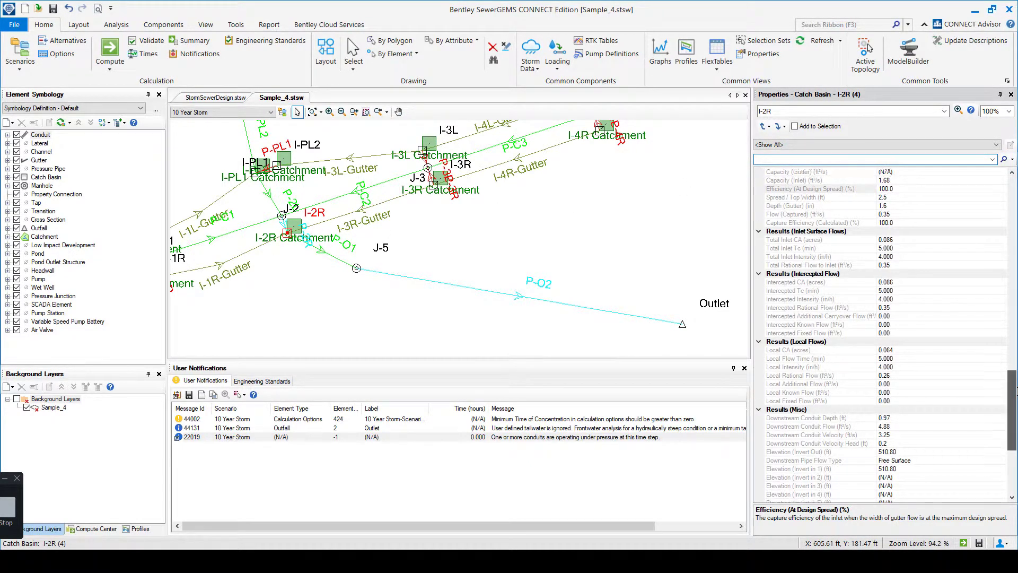
pyautogui.scroll(10, 880, 334)
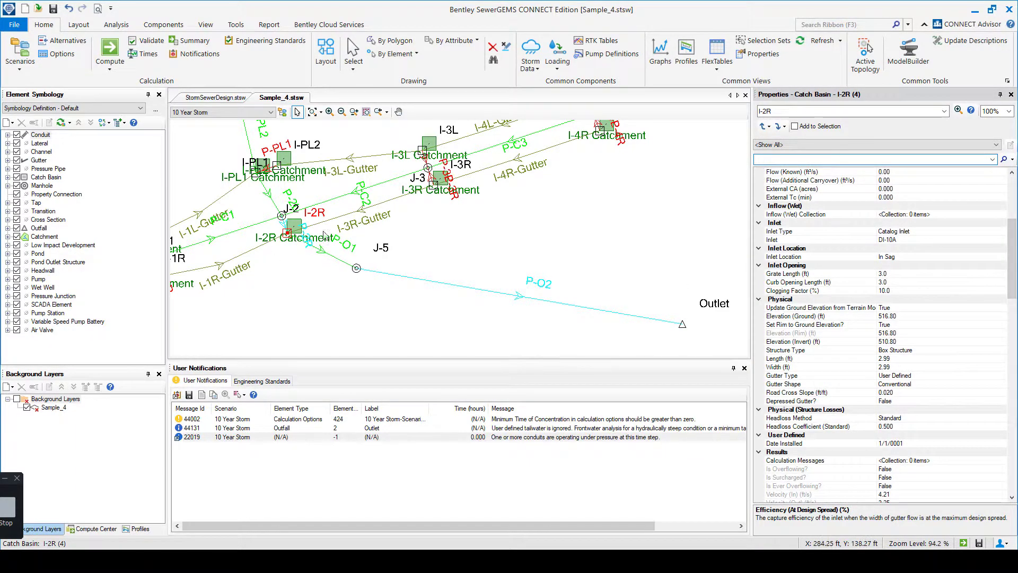
pyautogui.moveTo(346, 244); pyautogui.dragTo(451, 249)
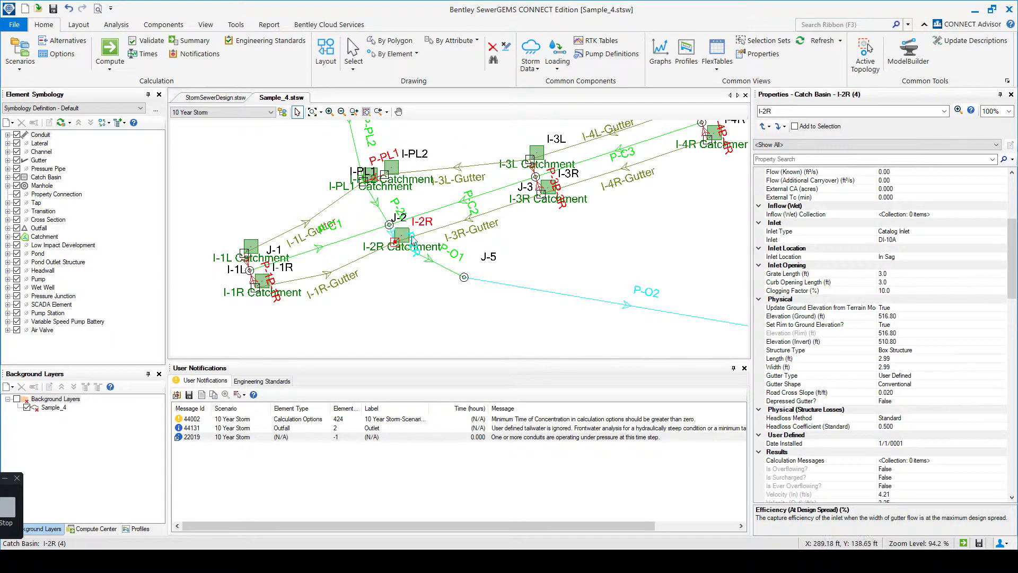
# Review I-2R's in-sag inlet location, 3.0 ft grate length, curb opening length and clogging factor.
pyautogui.click(921, 256)
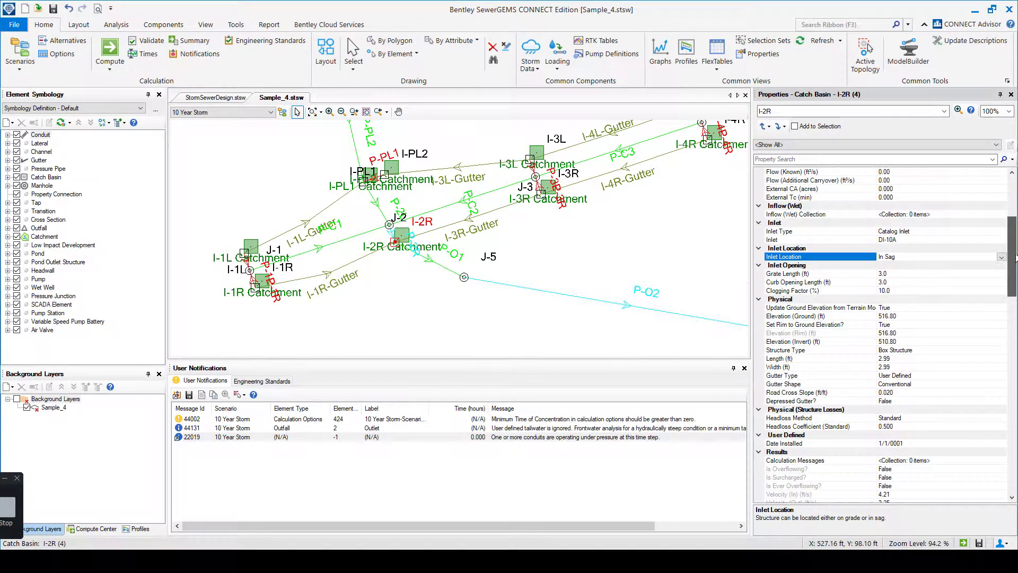
pyautogui.scroll(2, 1015, 264)
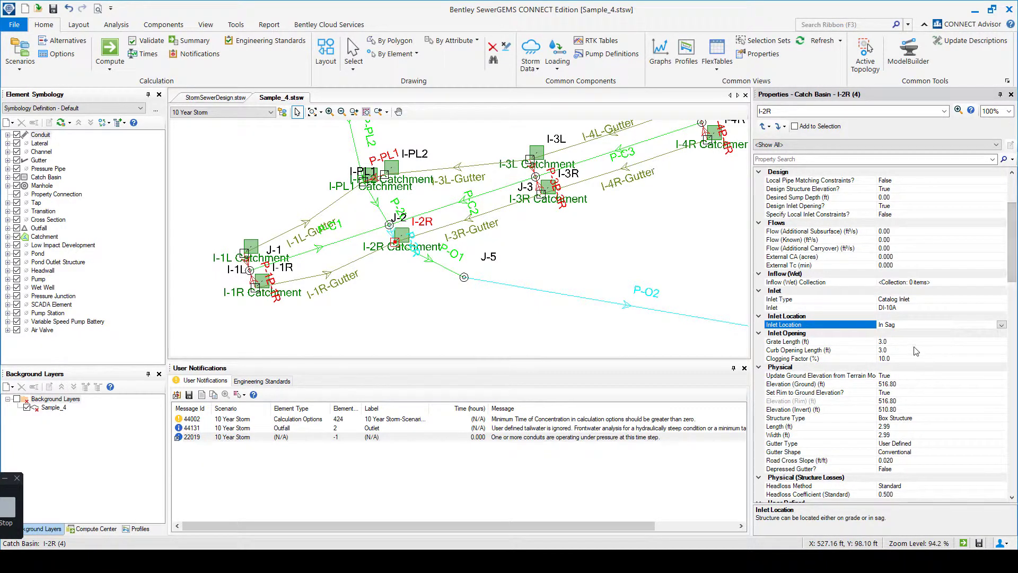
pyautogui.click(918, 342)
pyautogui.click(929, 351)
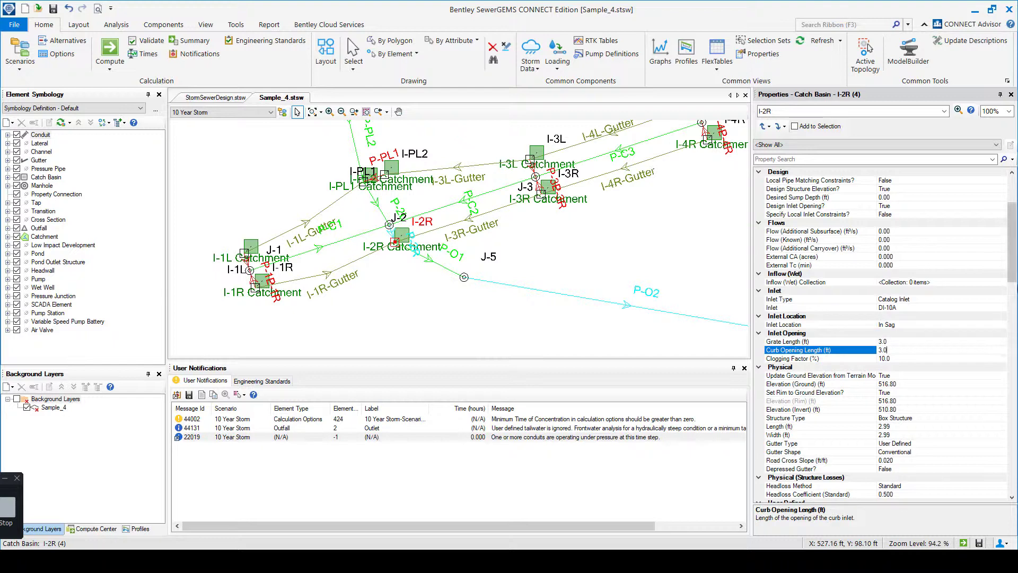
pyautogui.press('Down')
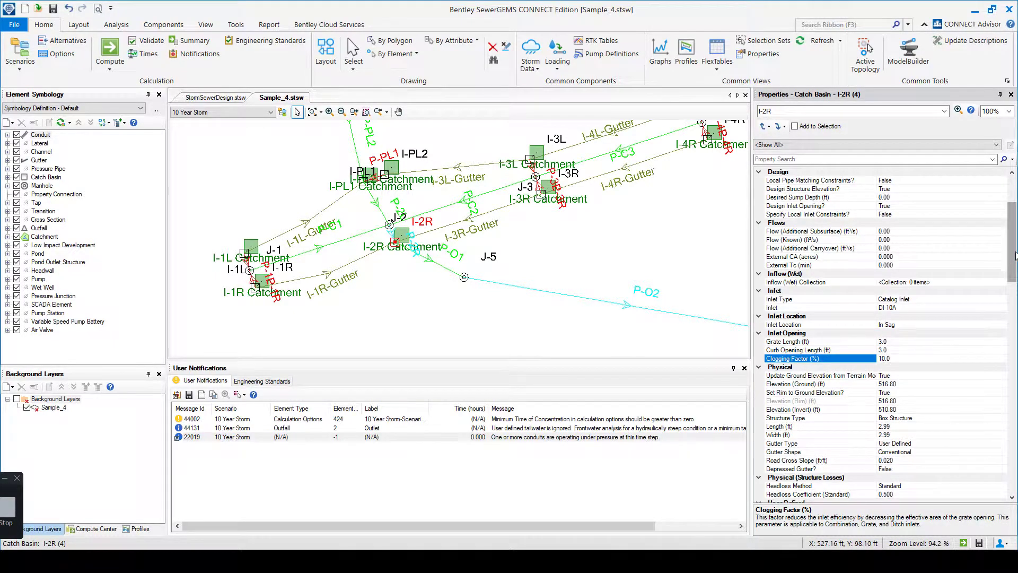
pyautogui.scroll(-1, 1016, 260)
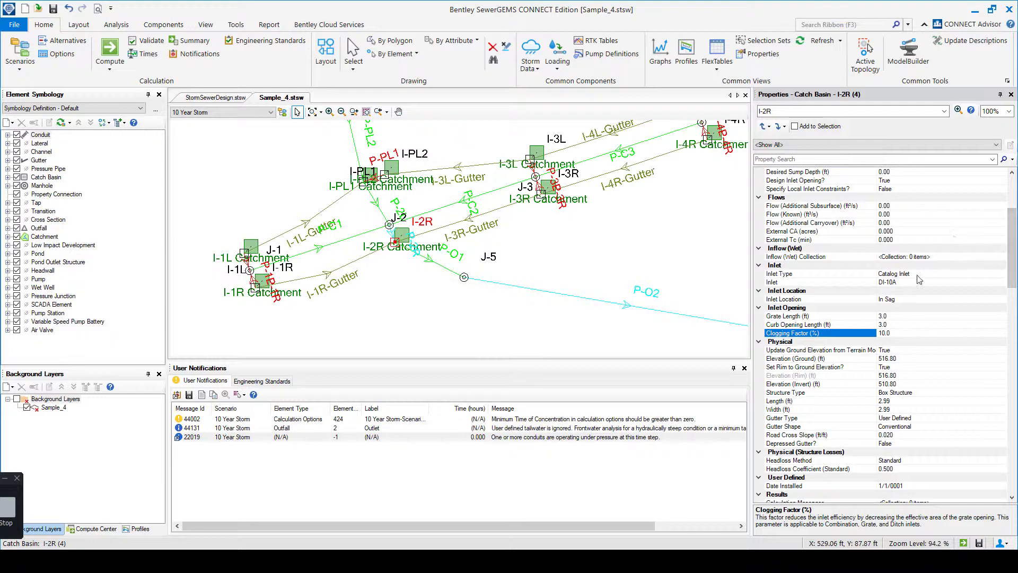
pyautogui.click(928, 299)
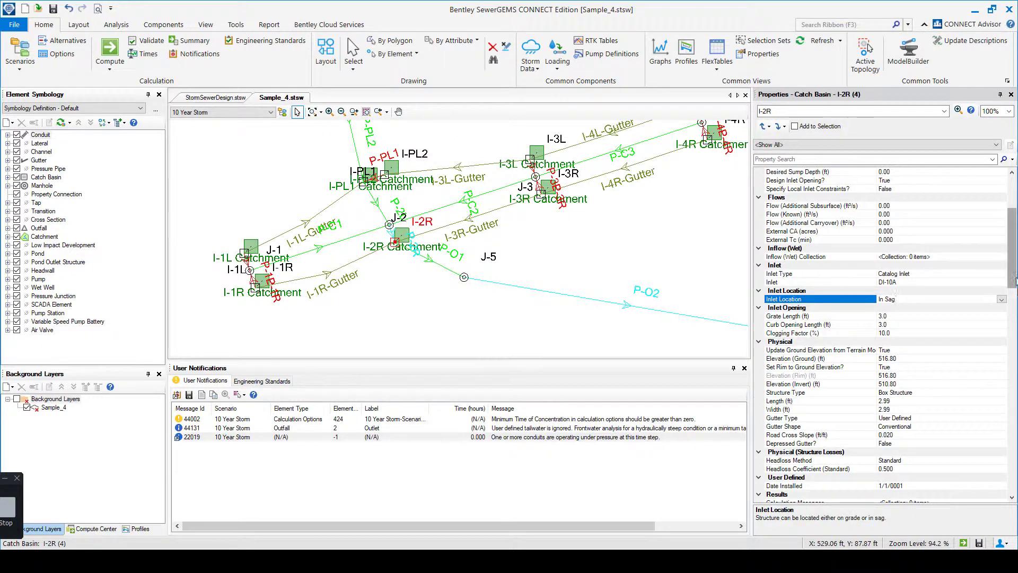
pyautogui.moveTo(1015, 276); pyautogui.dragTo(1009, 340)
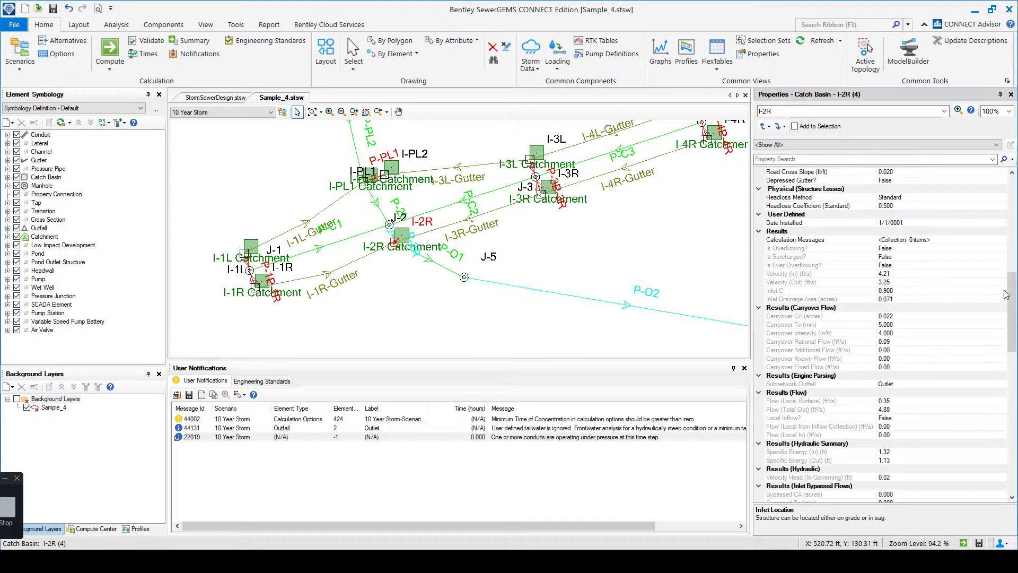
pyautogui.moveTo(1014, 290); pyautogui.dragTo(1014, 305)
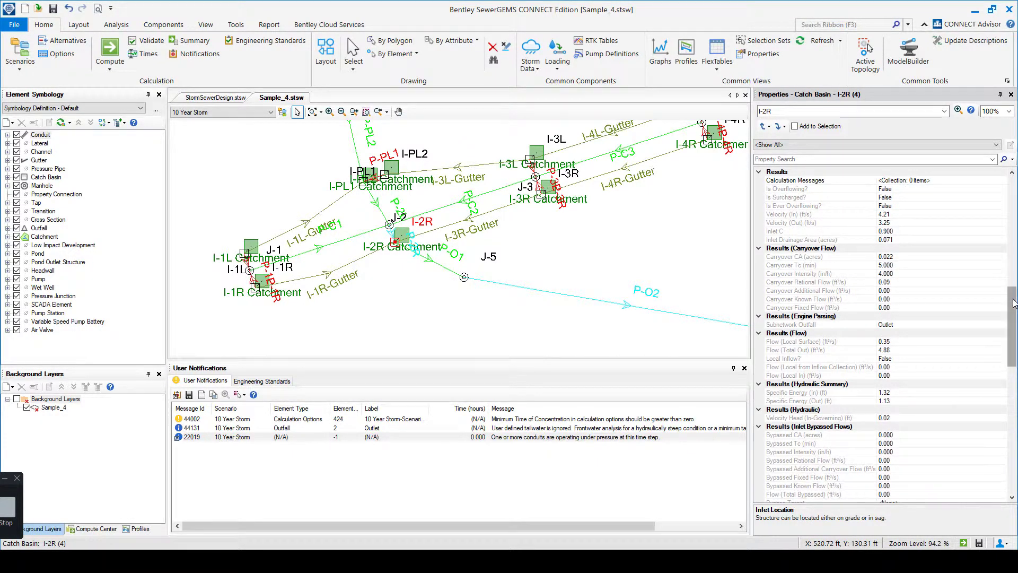
# Filter I-2R's properties by 'spr' and read its Spread / Top Width result.
pyautogui.click(805, 158)
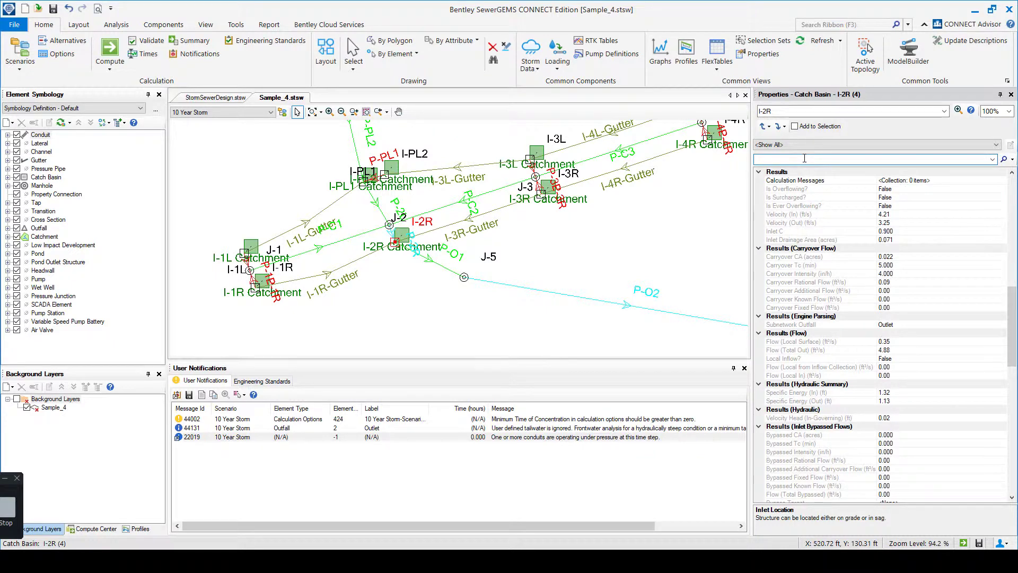
pyautogui.write('spr')
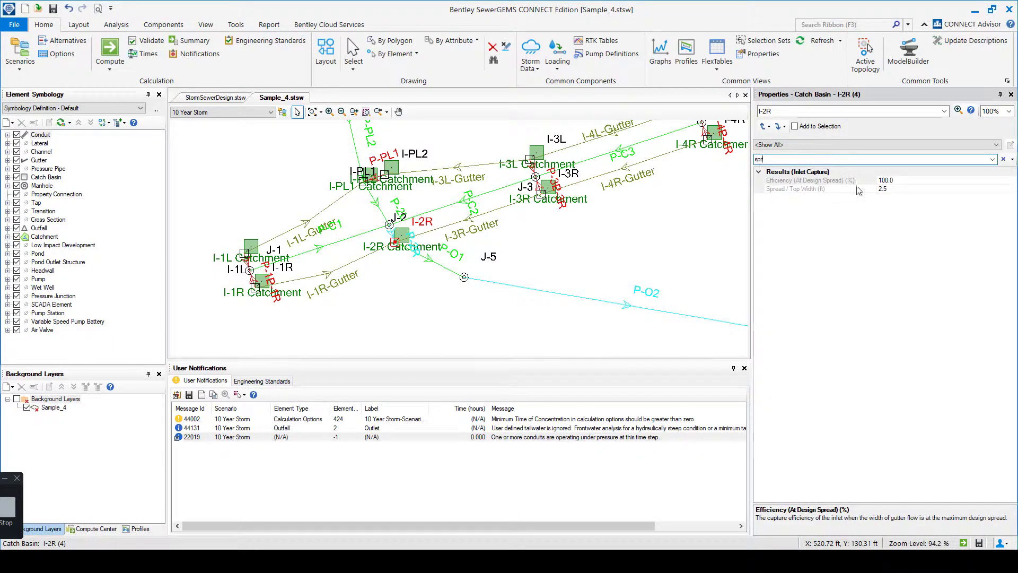
pyautogui.click(887, 191)
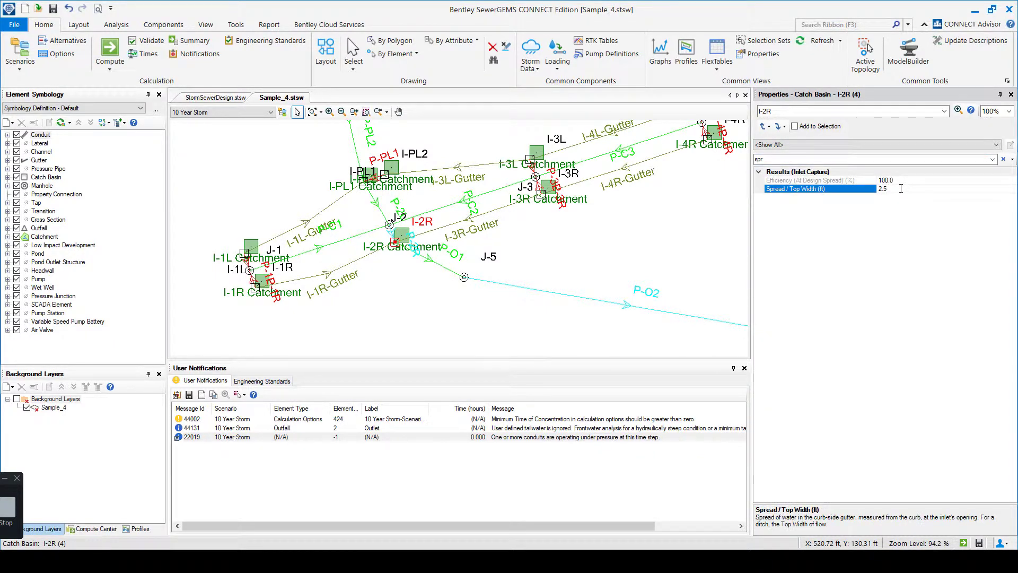
# Clear the filter and filter catch basin I-PL1's properties by 'spr'.
pyautogui.click(1006, 162)
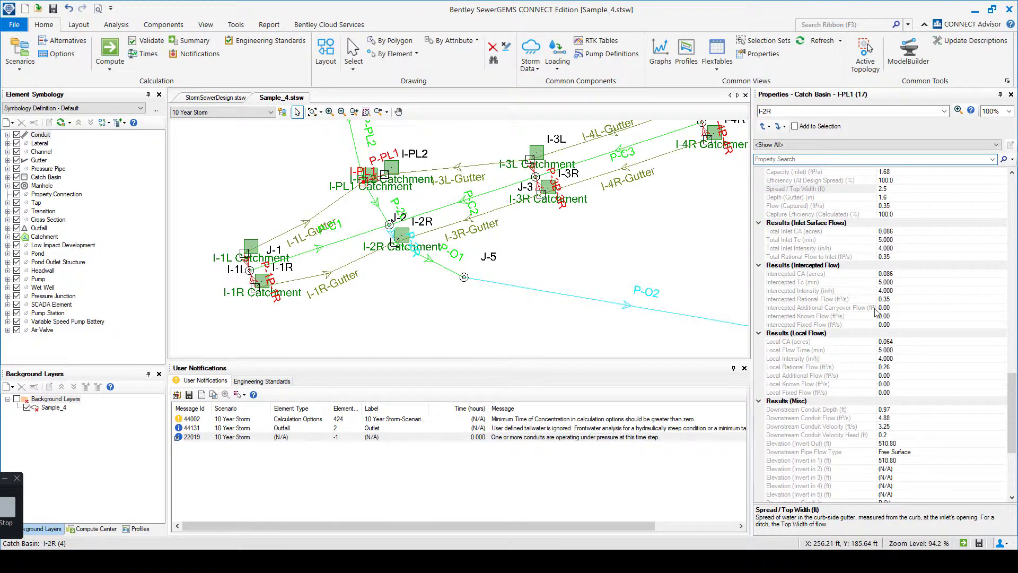
pyautogui.moveTo(1009, 366); pyautogui.dragTo(995, 255)
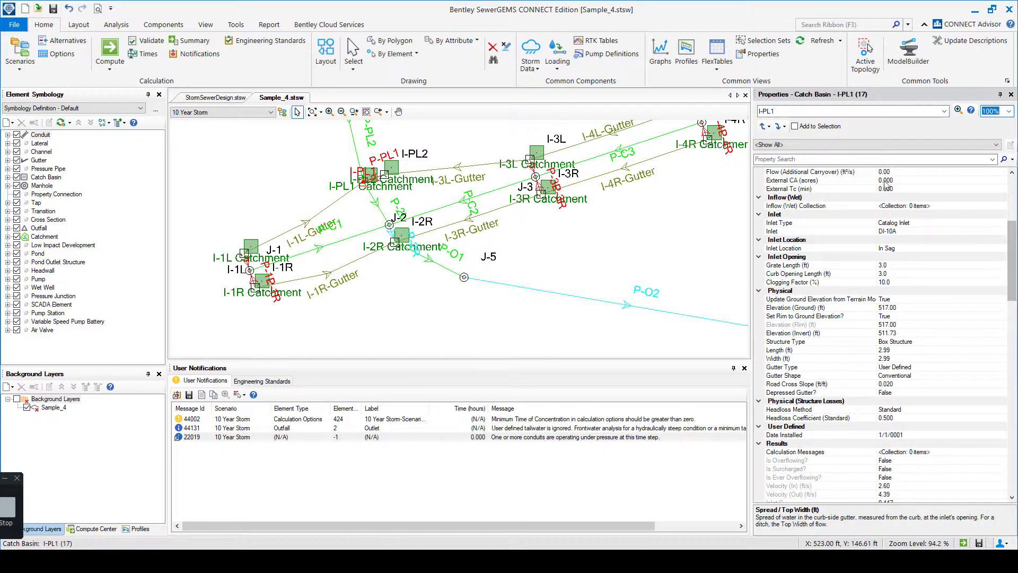
pyautogui.click(849, 159)
pyautogui.write('s')
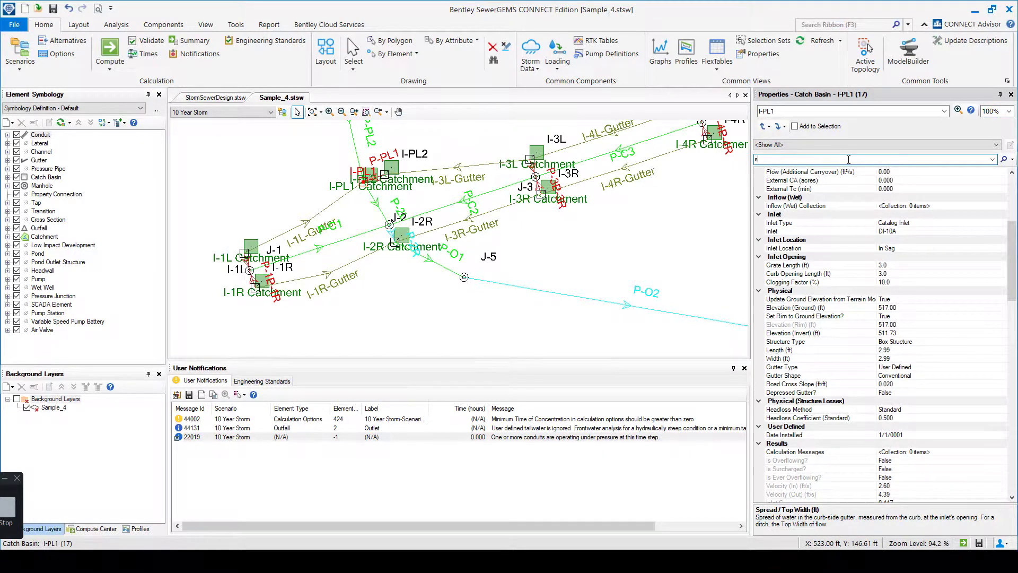
pyautogui.write('pr')
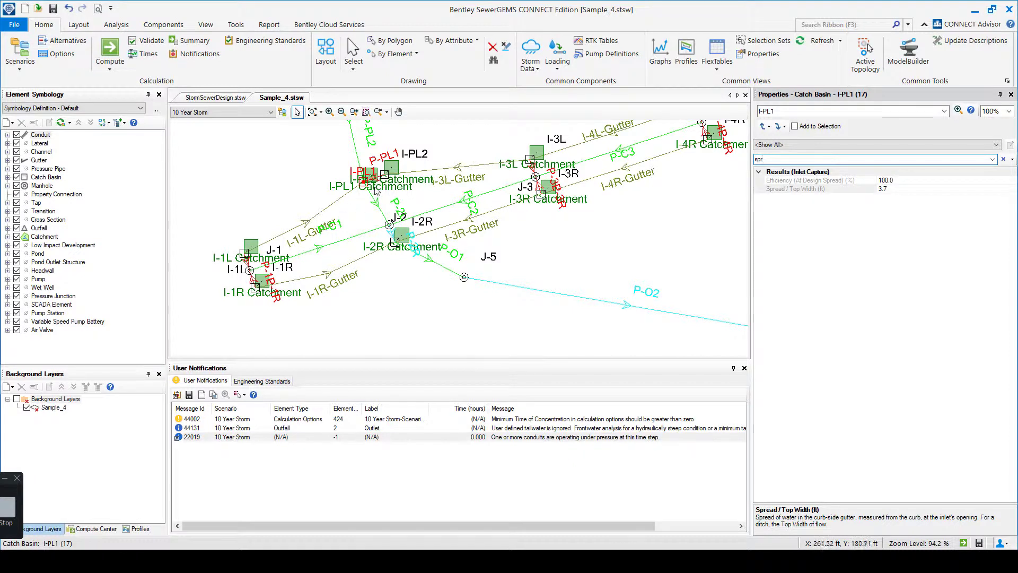
# Deselect I-PL1 and pan to bring I-4L and I-4R into view.
pyautogui.click(660, 238)
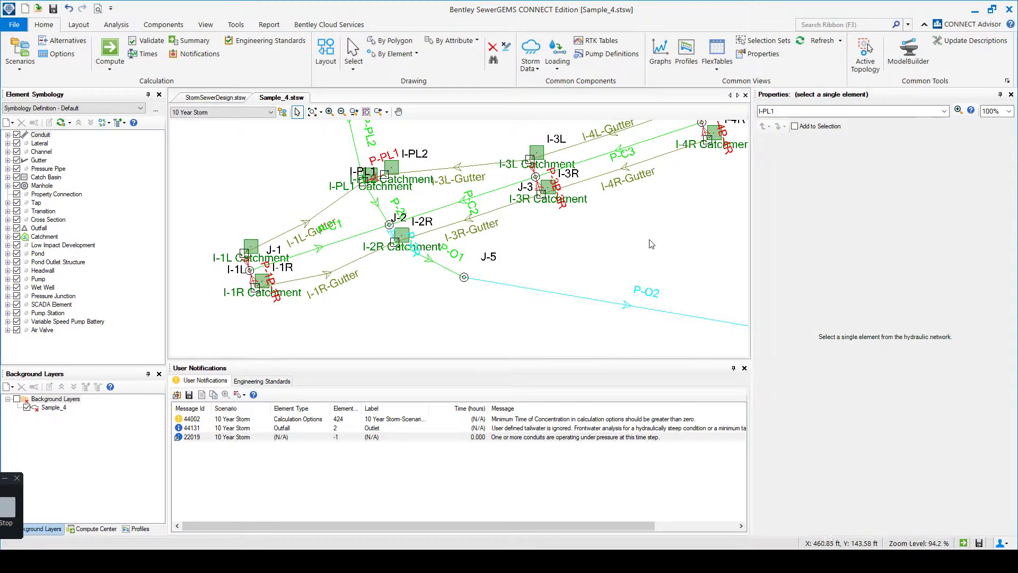
pyautogui.moveTo(652, 244); pyautogui.dragTo(623, 302)
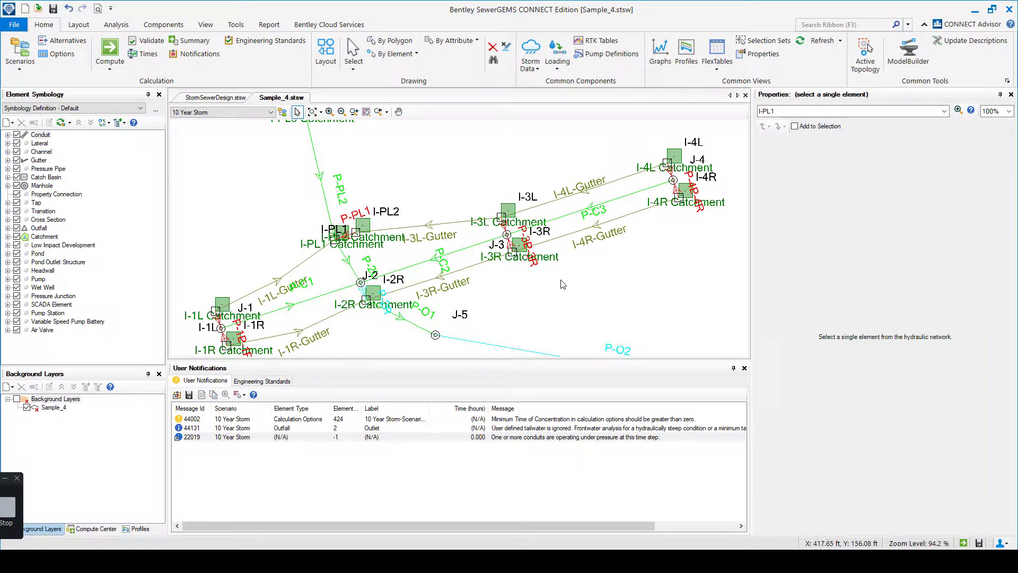